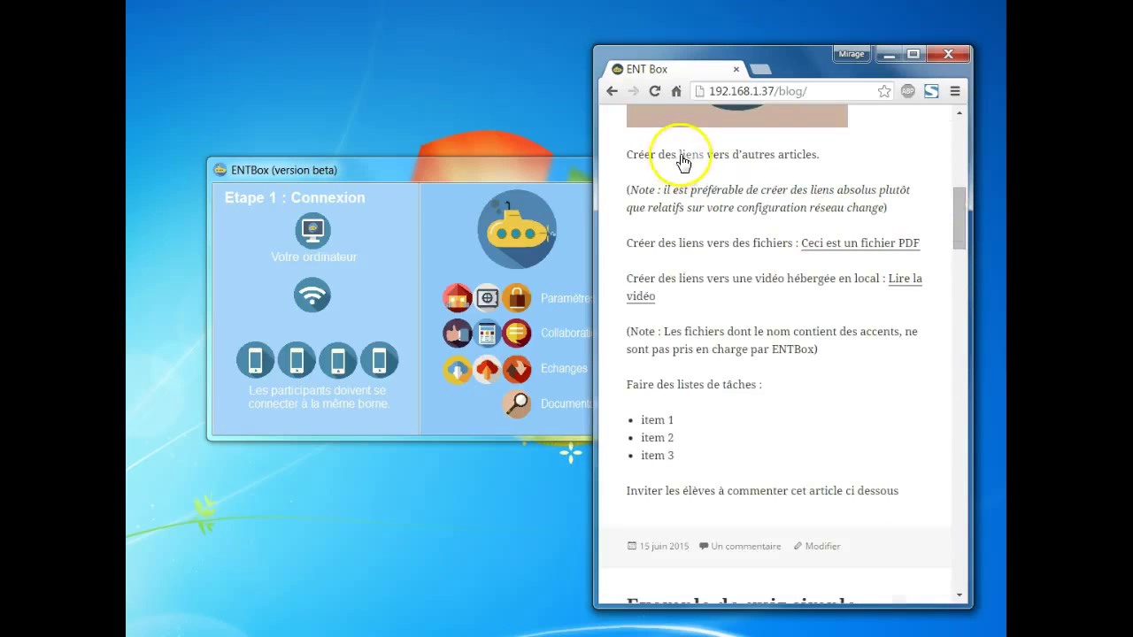
Step: View the linked file "Ceci est un fichier PDF" in a new browser tab and close that tab
{"action": "right_click", "coordinate": [843, 246]}
{"action": "left_click", "coordinate": [857, 256]}
{"action": "left_click", "coordinate": [779, 69]}
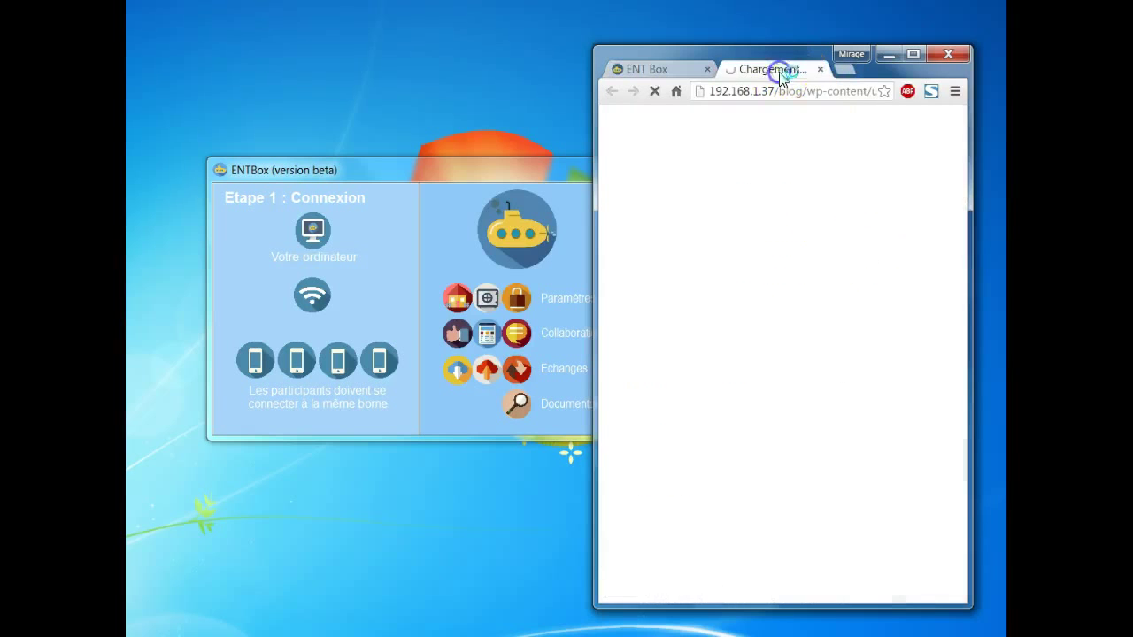
{"action": "left_click", "coordinate": [819, 69]}
Step: Answer the "Exemple de quiz simple" question with "reponse 1" and check the answer
{"action": "scroll", "coordinate": [827, 244], "scroll_direction": "down", "scroll_amount": 1}
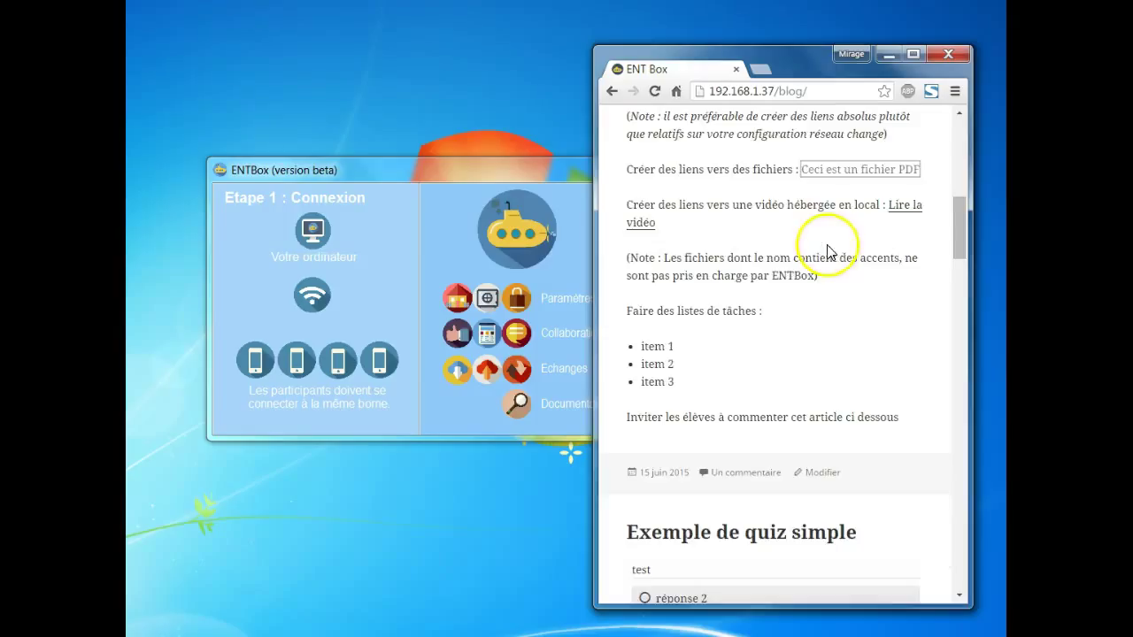
{"action": "scroll", "coordinate": [766, 222], "scroll_direction": "down", "scroll_amount": 5}
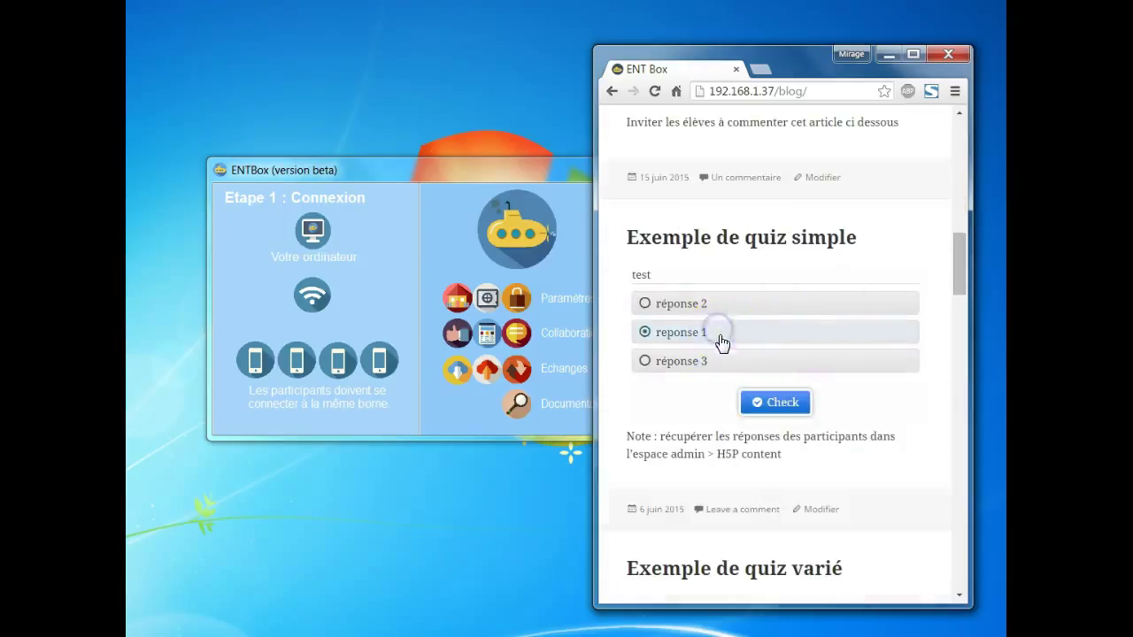
{"action": "left_click", "coordinate": [784, 405]}
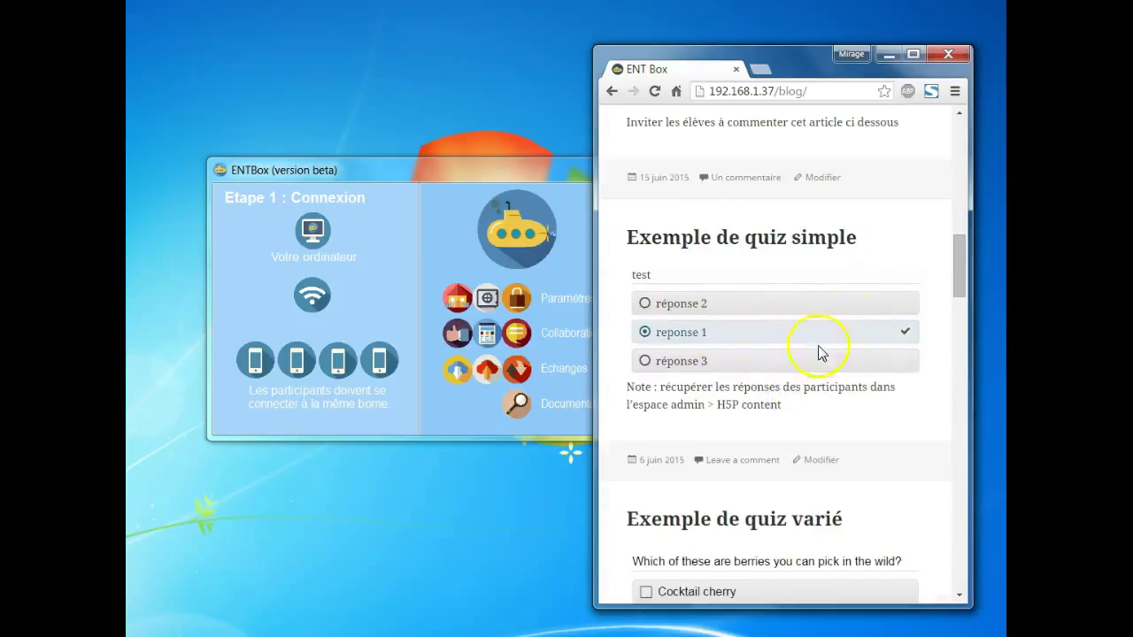
Step: In "Exemple de quiz varié", choose "Cocktail cherry" for the wild berries question and check the answer
{"action": "scroll", "coordinate": [810, 304], "scroll_direction": "down", "scroll_amount": 3}
{"action": "left_click", "coordinate": [664, 299]}
{"action": "left_click", "coordinate": [797, 498]}
{"action": "left_click", "coordinate": [726, 365]}
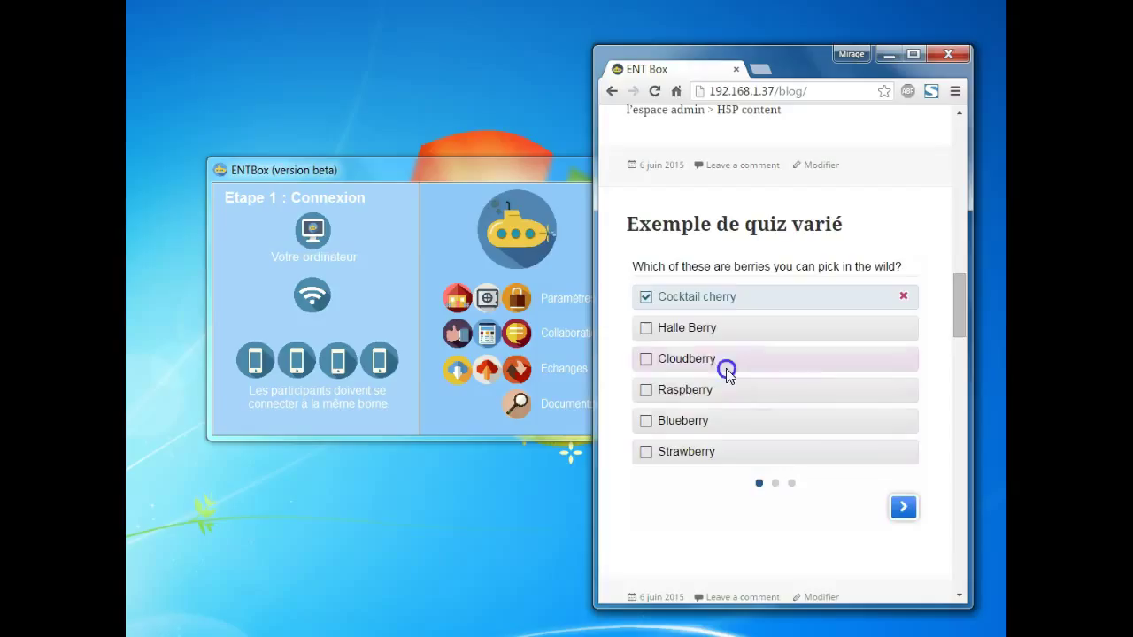
Step: Answer the remaining two questions of "Exemple de quiz varié" and finish the quiz to show its result
{"action": "left_click", "coordinate": [903, 506]}
{"action": "left_click_drag", "start_coordinate": [715, 423], "coordinate": [728, 330]}
{"action": "left_click_drag", "start_coordinate": [837, 403], "coordinate": [848, 312]}
{"action": "left_click", "coordinate": [903, 512]}
{"action": "left_click", "coordinate": [744, 354]}
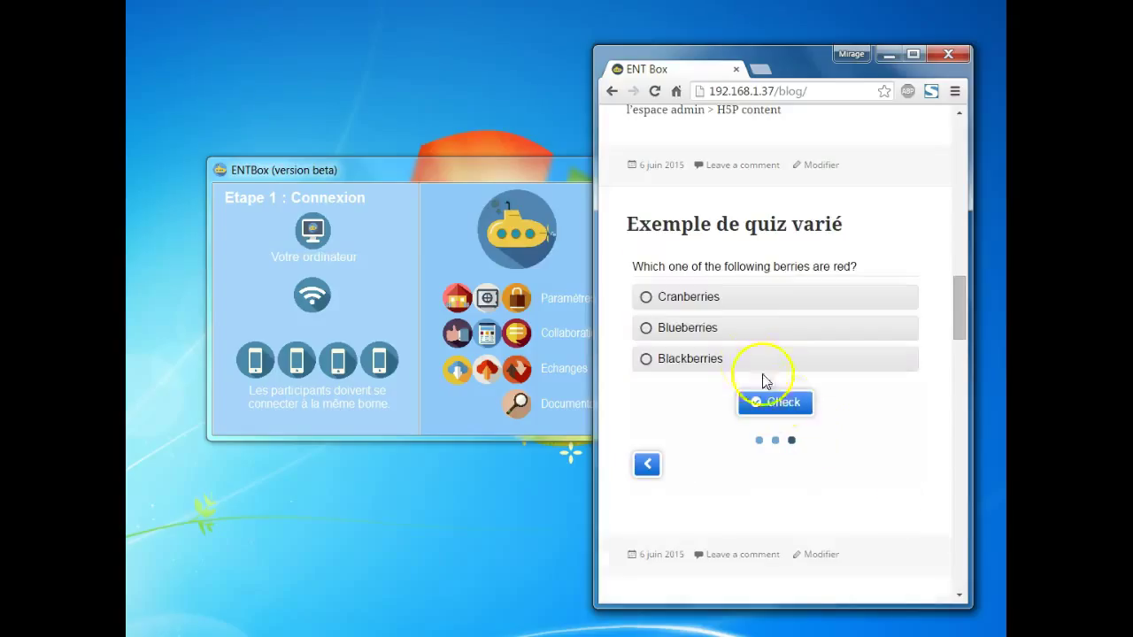
{"action": "left_click", "coordinate": [779, 403]}
{"action": "left_click", "coordinate": [891, 413]}
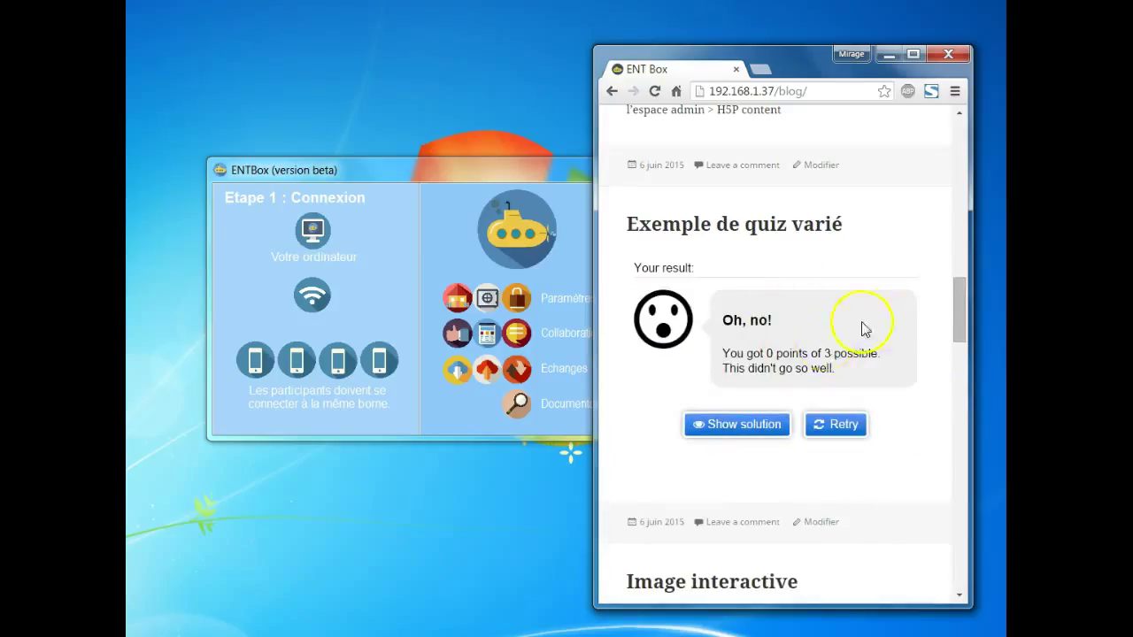
Step: Read the Blackberries and Raspberries hotspots of the "Image interactive" berry picture
{"action": "left_click_drag", "start_coordinate": [961, 308], "coordinate": [969, 355]}
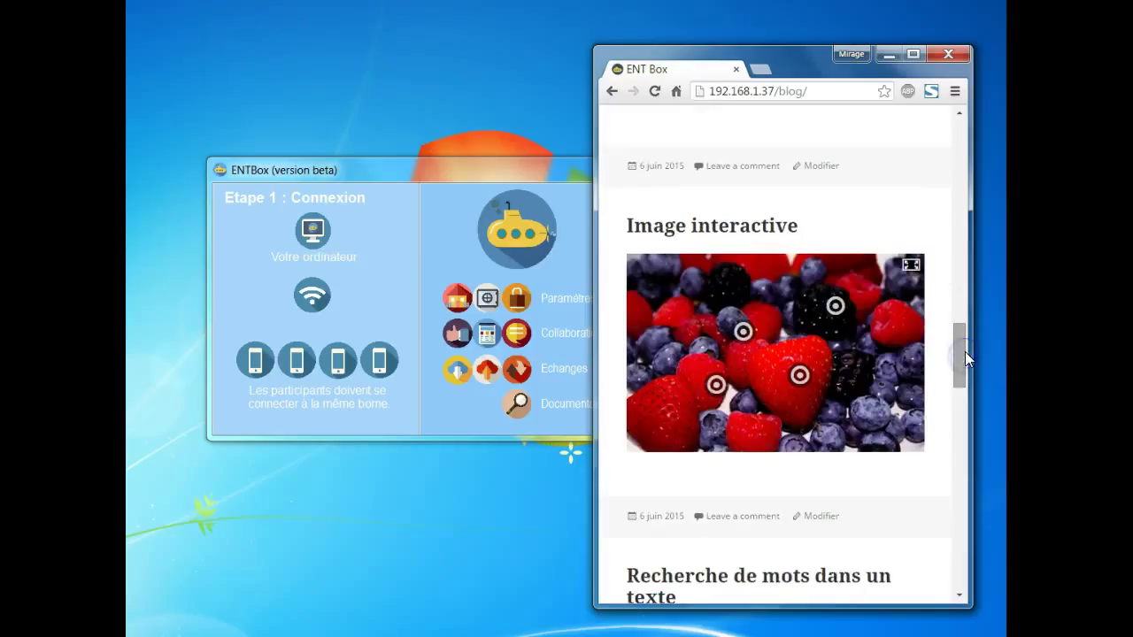
{"action": "left_click", "coordinate": [834, 303]}
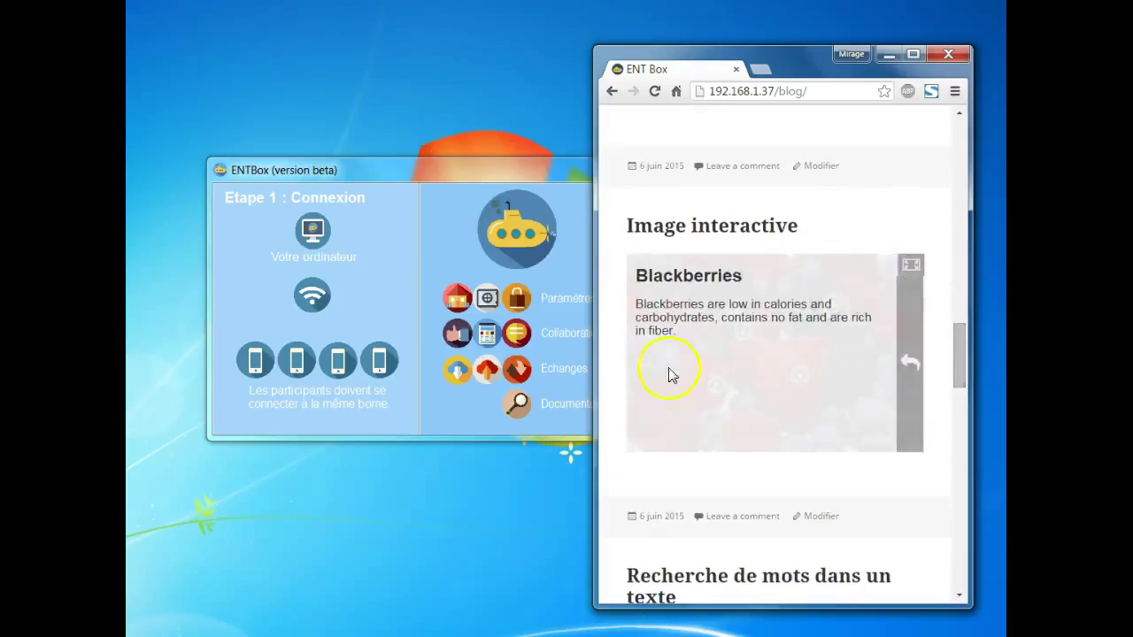
{"action": "left_click", "coordinate": [904, 301]}
{"action": "left_click", "coordinate": [728, 387]}
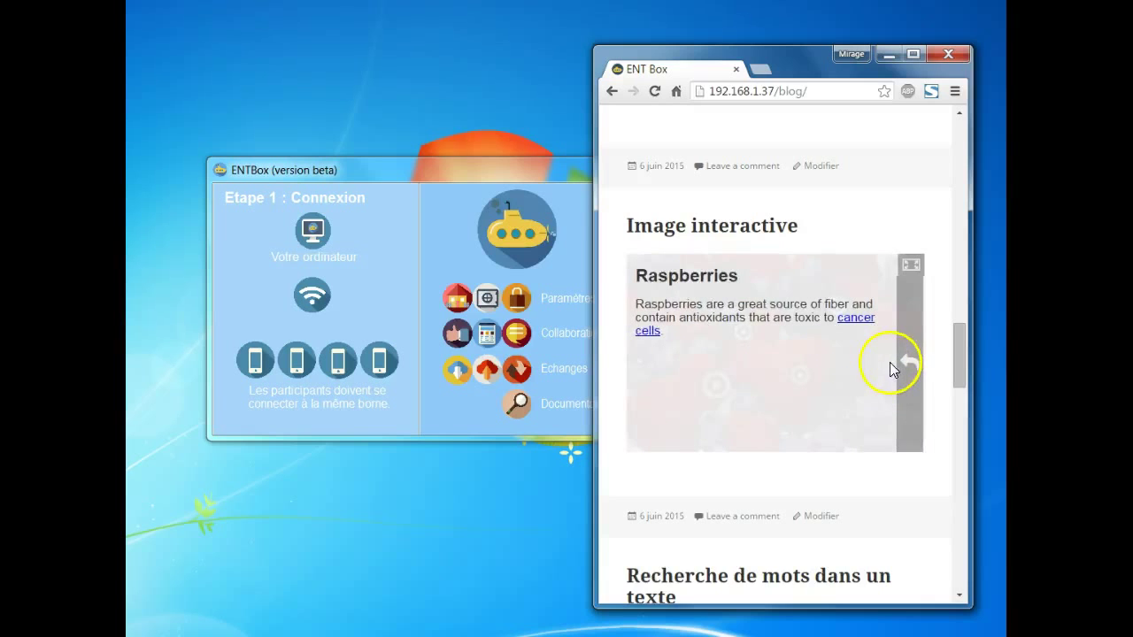
Step: In "Recherche de mots dans un texte", mark Cloudberries, blackberries, translucent, blackcurrants and diameter, and check the answers
{"action": "left_click_drag", "start_coordinate": [960, 352], "coordinate": [961, 410]}
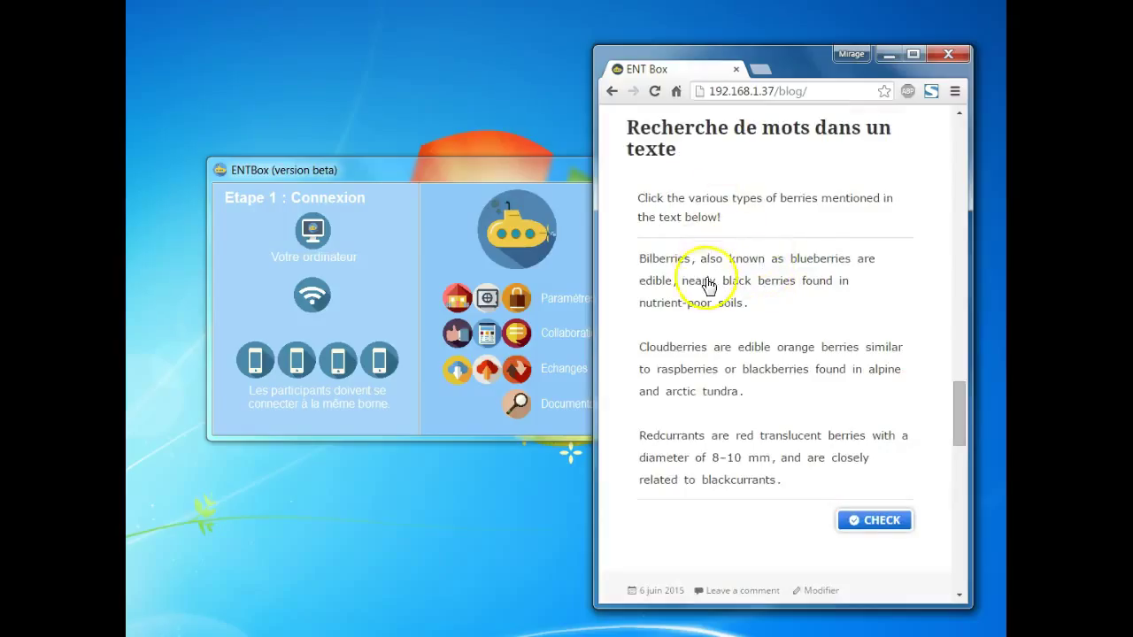
{"action": "left_click", "coordinate": [675, 349]}
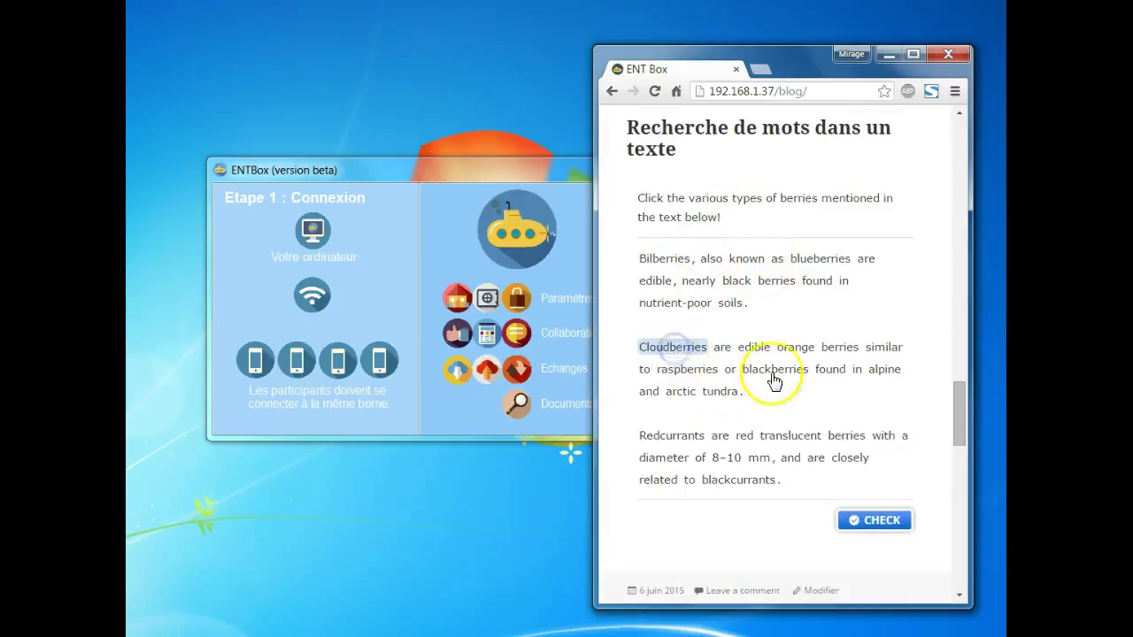
{"action": "left_click", "coordinate": [775, 369]}
{"action": "left_click", "coordinate": [789, 435]}
{"action": "left_click", "coordinate": [739, 479]}
{"action": "left_click", "coordinate": [655, 456]}
{"action": "left_click", "coordinate": [871, 525]}
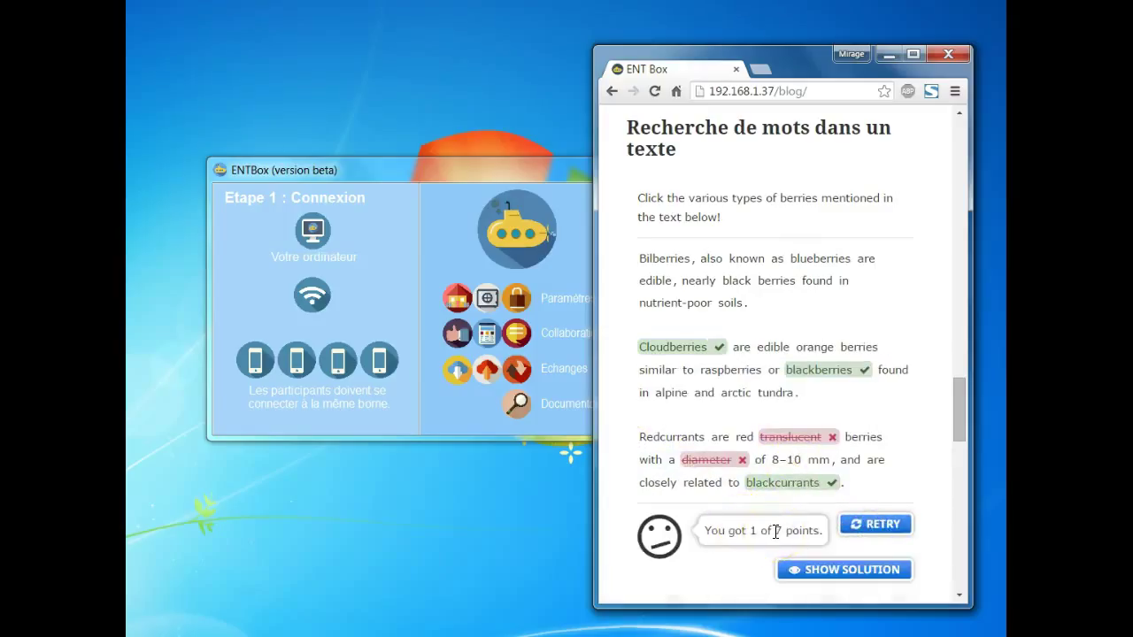
Step: Choose the cherry as the answer to the "QCM en image" question about a town in Turkey
{"action": "left_click_drag", "start_coordinate": [955, 416], "coordinate": [953, 479]}
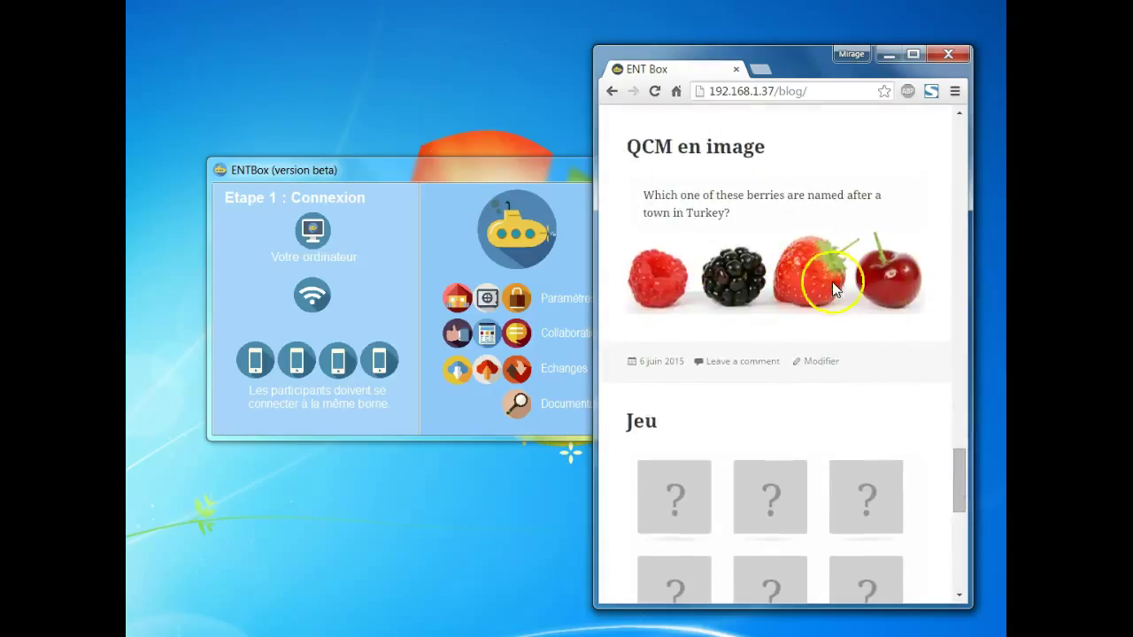
{"action": "left_click", "coordinate": [873, 285]}
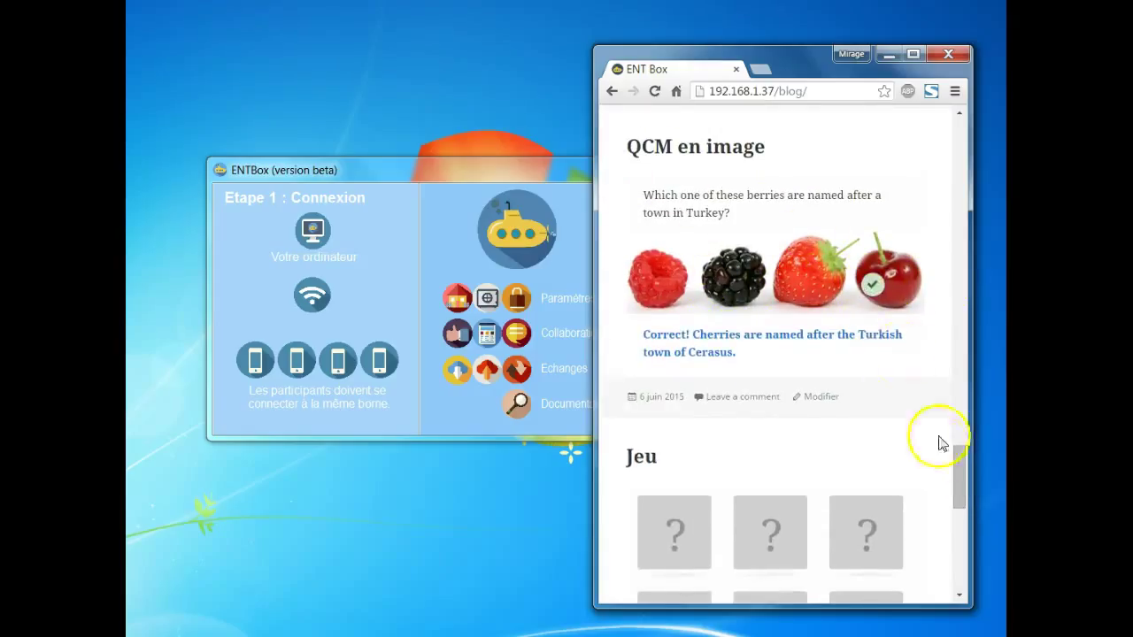
Step: Turn over several cards in the "Jeu" memory game near the end of the blog page
{"action": "left_click_drag", "start_coordinate": [958, 471], "coordinate": [948, 532]}
{"action": "left_click", "coordinate": [683, 184]}
{"action": "left_click", "coordinate": [832, 267]}
{"action": "left_click", "coordinate": [779, 265]}
{"action": "left_click", "coordinate": [655, 278]}
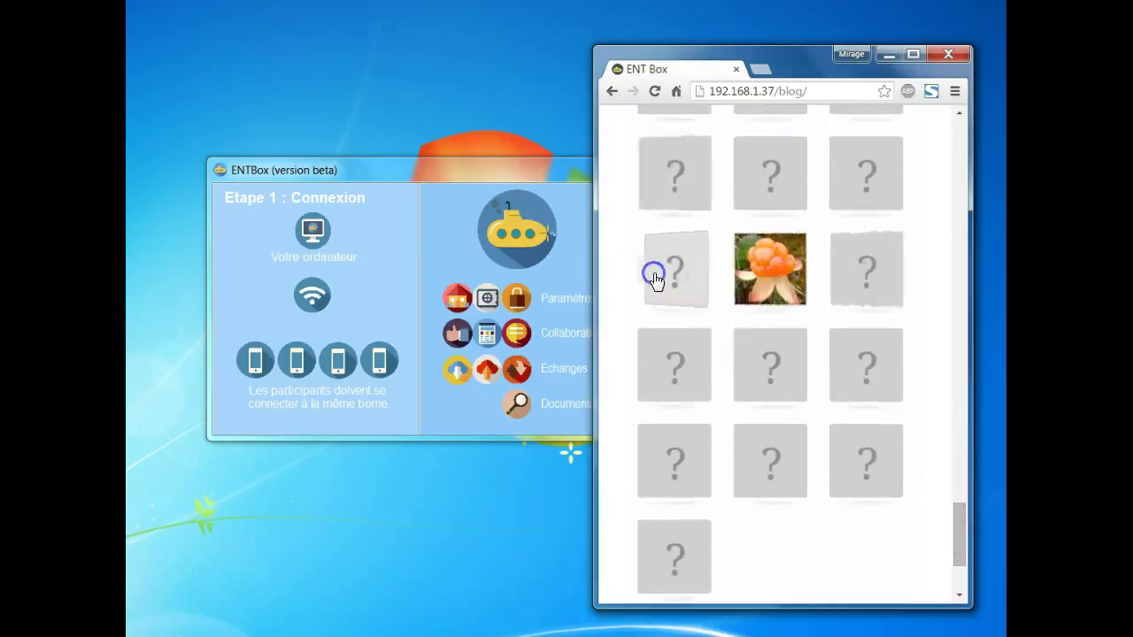
Step: Open the blog's WordPress administration dashboard and widen the browser window to show its full layout
{"action": "left_click_drag", "start_coordinate": [959, 519], "coordinate": [971, 119]}
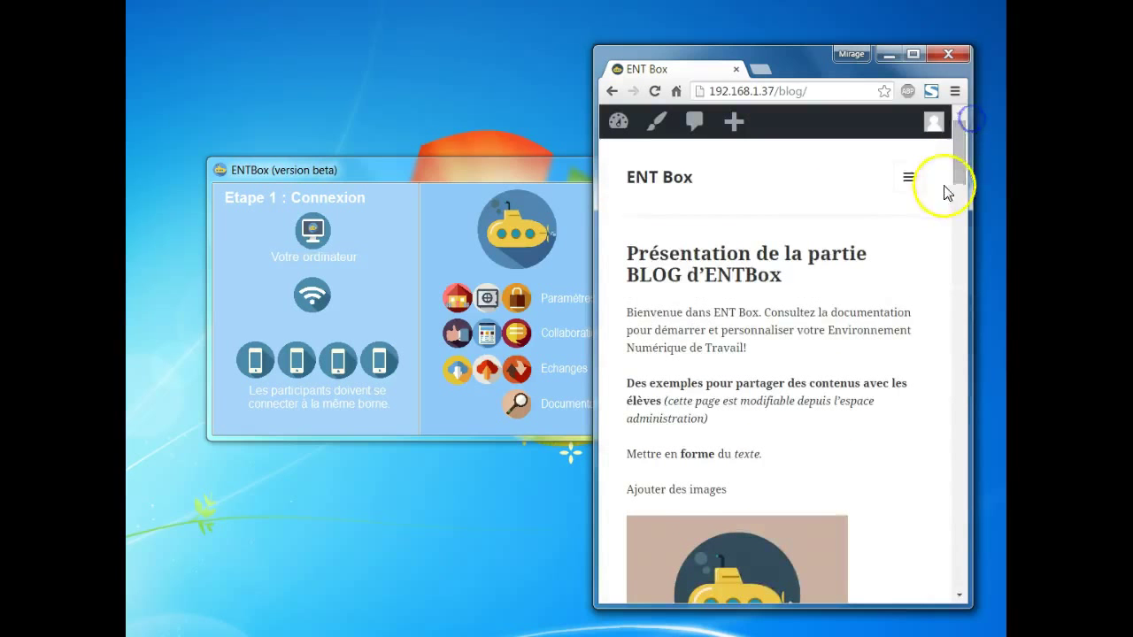
{"action": "left_click", "coordinate": [912, 180]}
{"action": "left_click", "coordinate": [678, 273]}
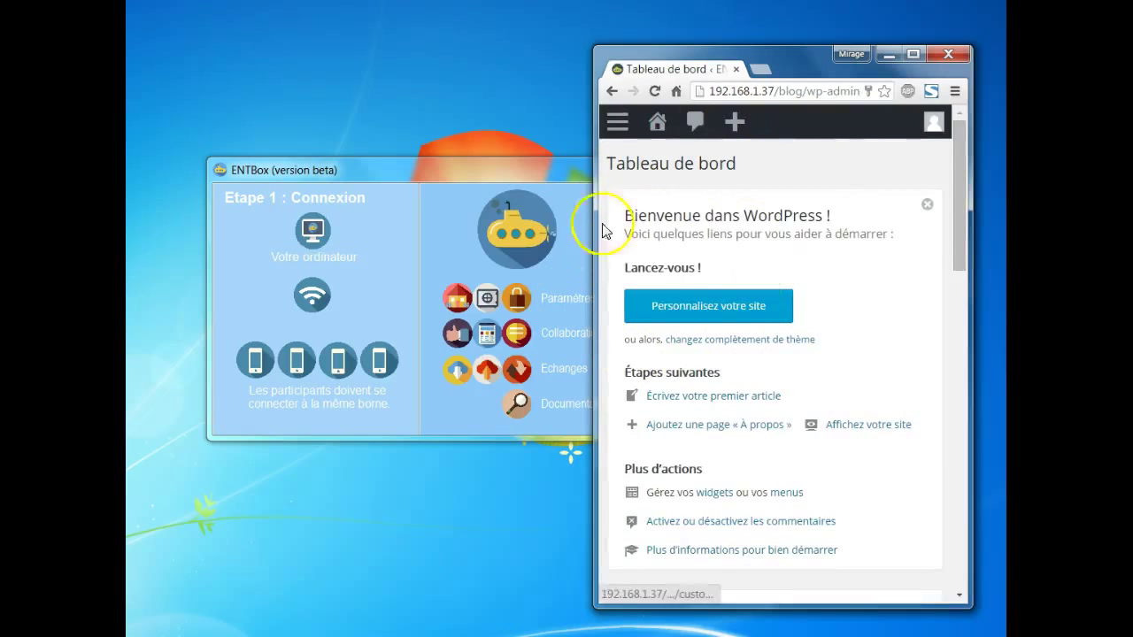
{"action": "left_click_drag", "start_coordinate": [594, 208], "coordinate": [230, 220]}
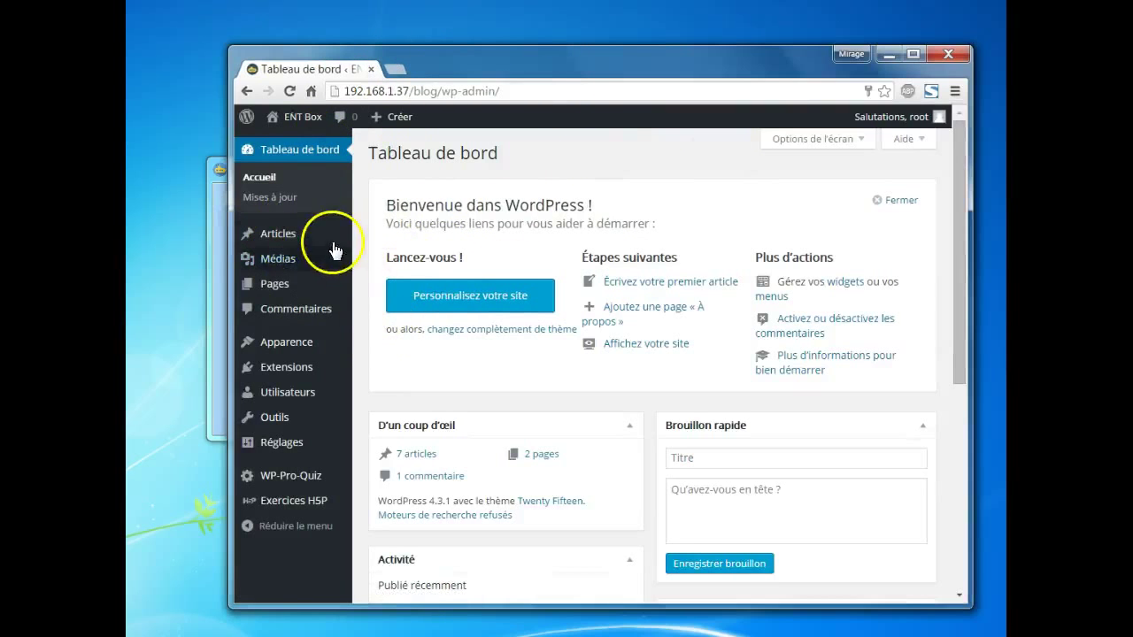
Step: List all the blog articles and open "Présentation de la partie BLOG d'ENTBox" for editing
{"action": "mouse_move", "coordinate": [329, 245]}
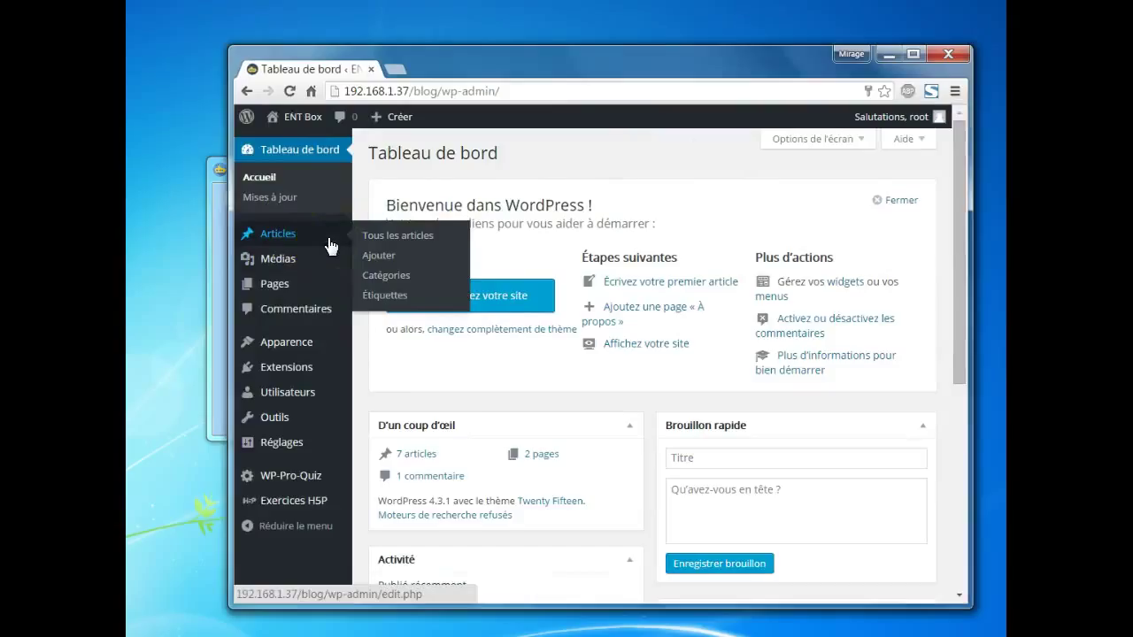
{"action": "left_click", "coordinate": [377, 237]}
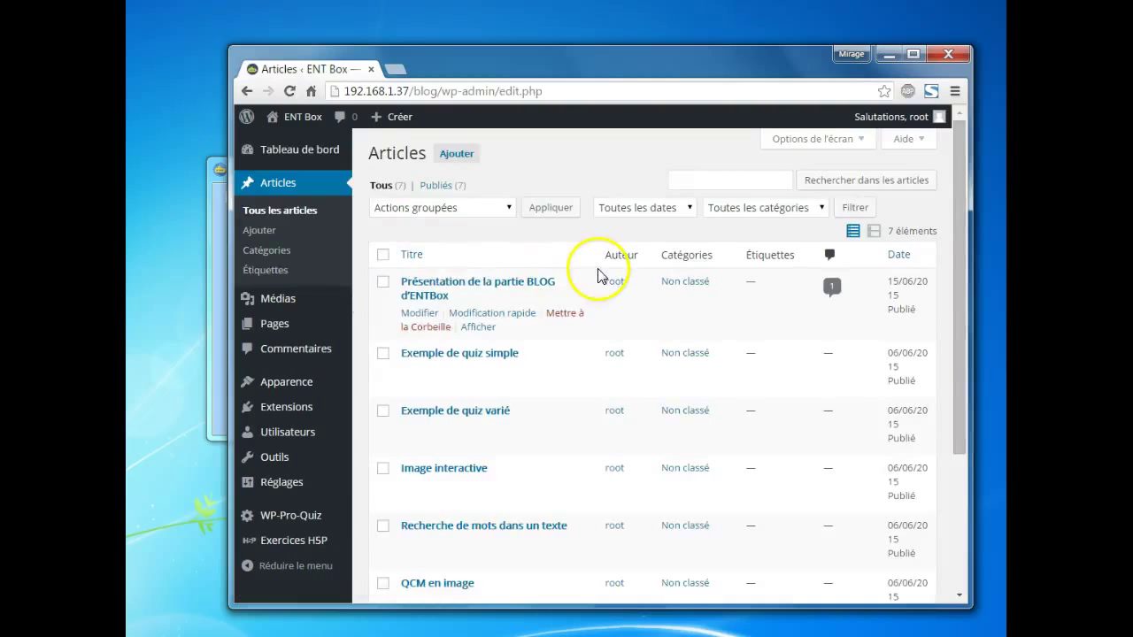
{"action": "scroll", "coordinate": [514, 303], "scroll_direction": "down", "scroll_amount": 3}
{"action": "scroll", "coordinate": [518, 303], "scroll_direction": "up", "scroll_amount": 3}
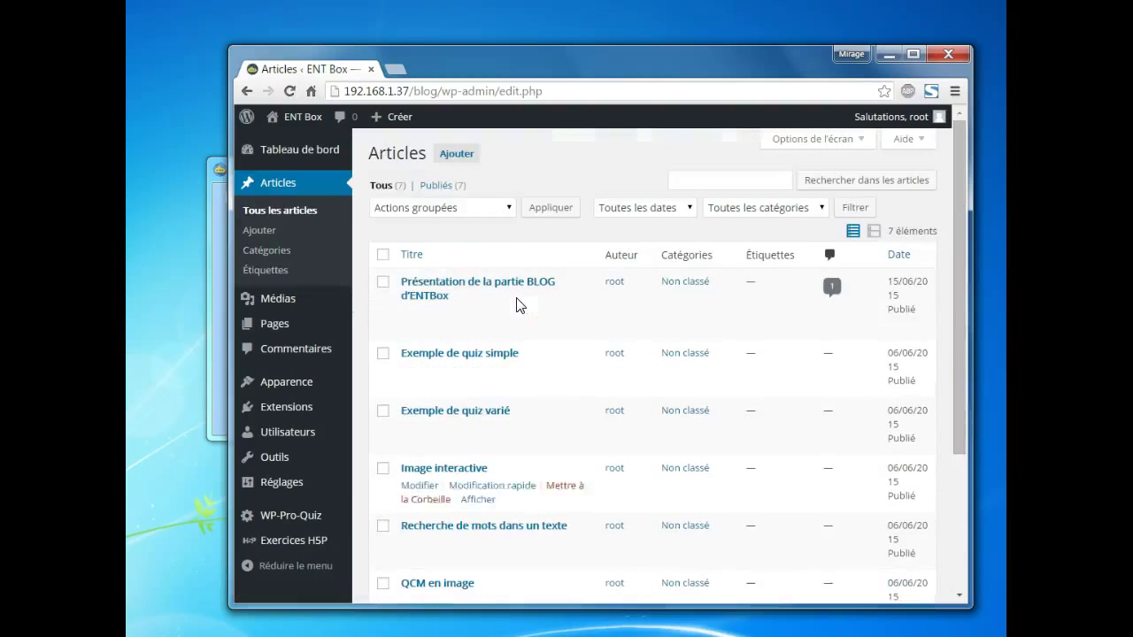
{"action": "left_click", "coordinate": [421, 314]}
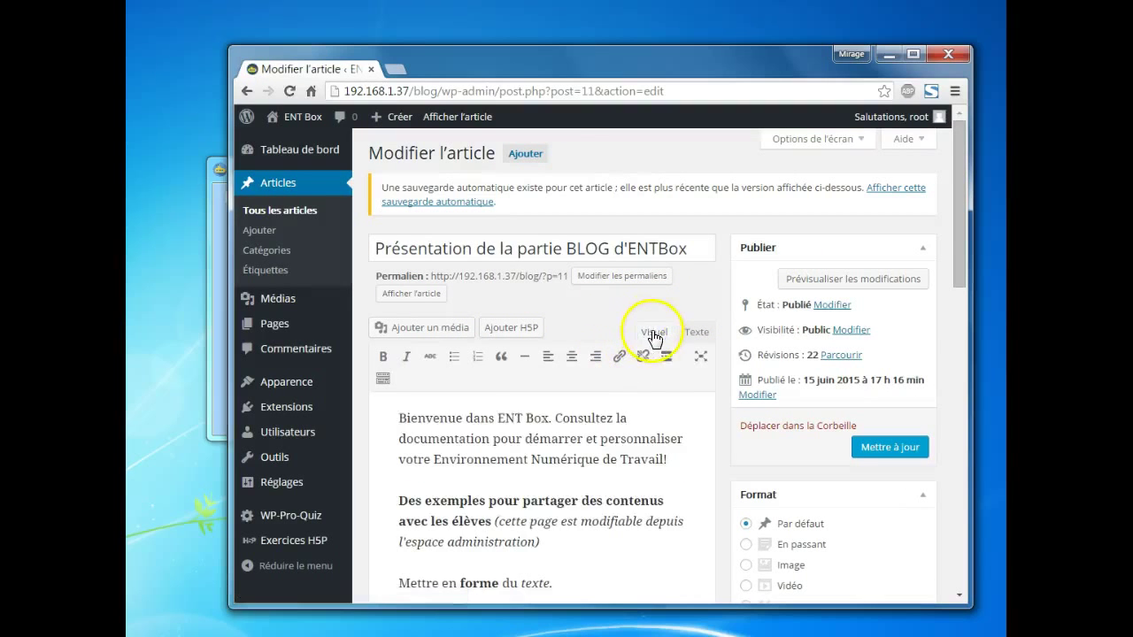
Step: Insert blank lines at the start of the article's body, before "Bienvenue dans ENT Box", and place the cursor there
{"action": "scroll", "coordinate": [637, 379], "scroll_direction": "down", "scroll_amount": 3}
{"action": "scroll", "coordinate": [638, 378], "scroll_direction": "down", "scroll_amount": 5}
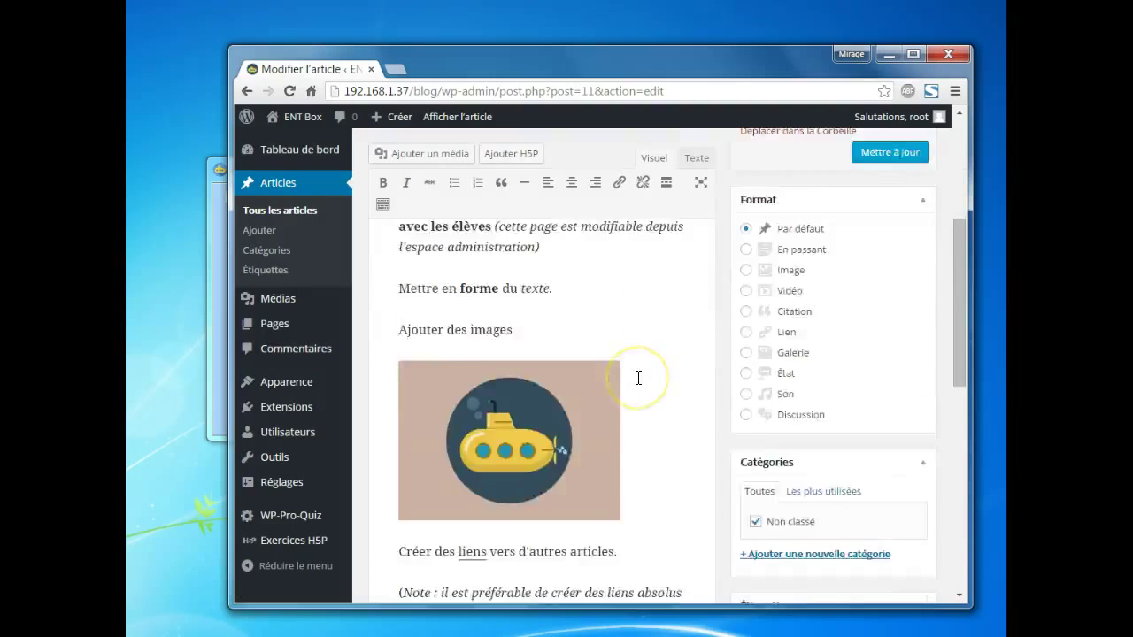
{"action": "scroll", "coordinate": [637, 378], "scroll_direction": "up", "scroll_amount": 8}
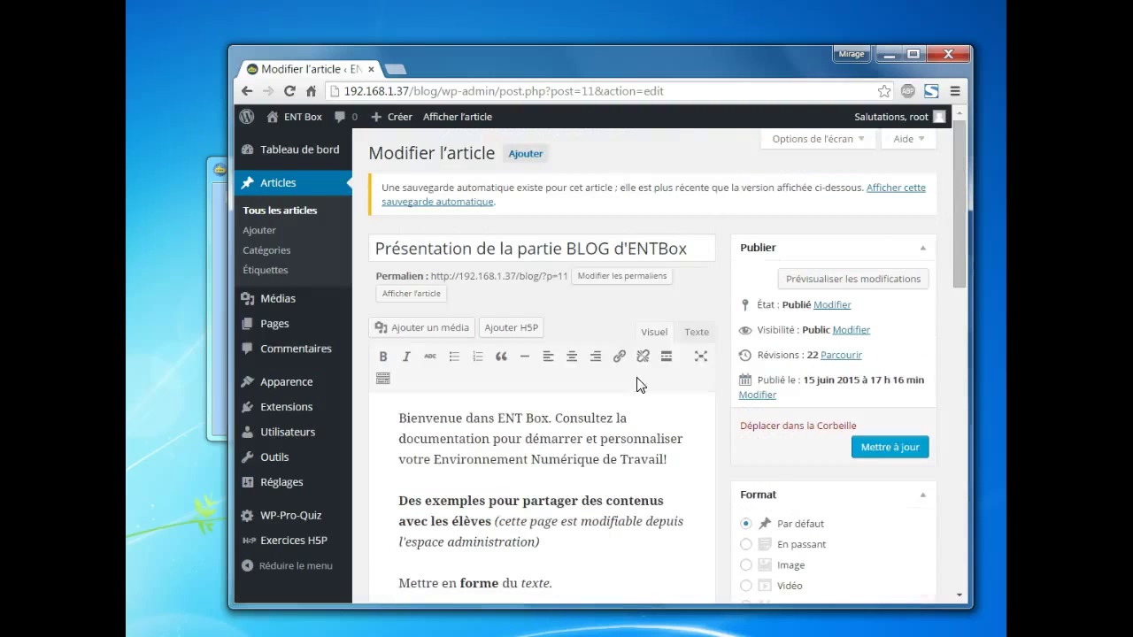
{"action": "left_click", "coordinate": [398, 419]}
{"action": "key", "text": "Return"}
{"action": "left_click", "coordinate": [494, 370]}
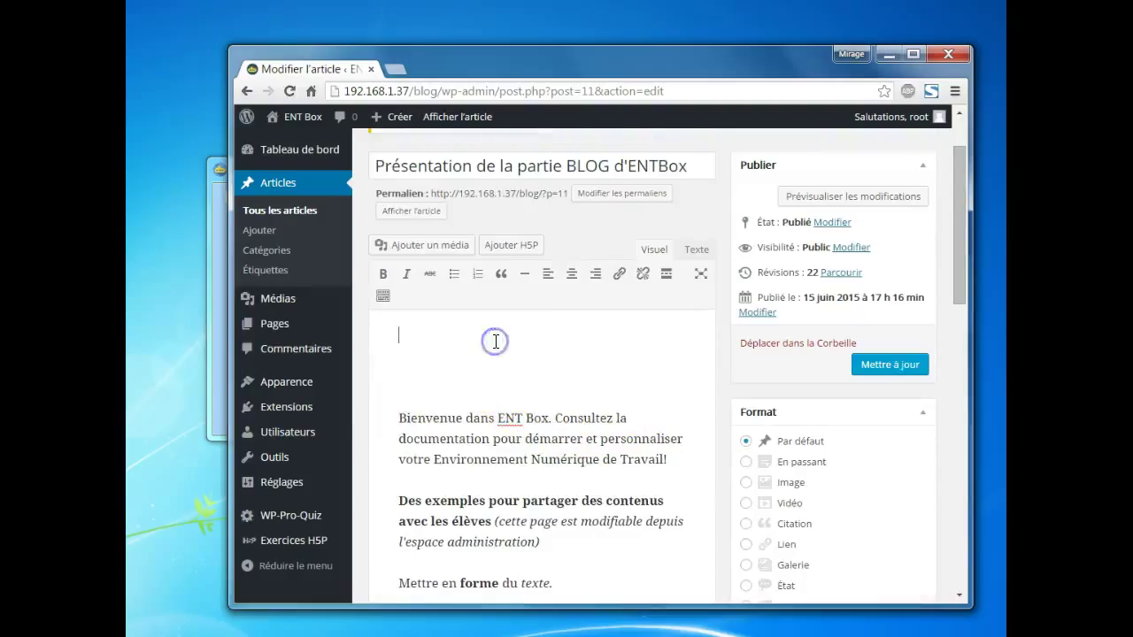
Step: Upload the 00-capsule-interactions-fondamentales video from the data folder to the media library through the article's media insertion dialog
{"action": "left_click", "coordinate": [436, 252]}
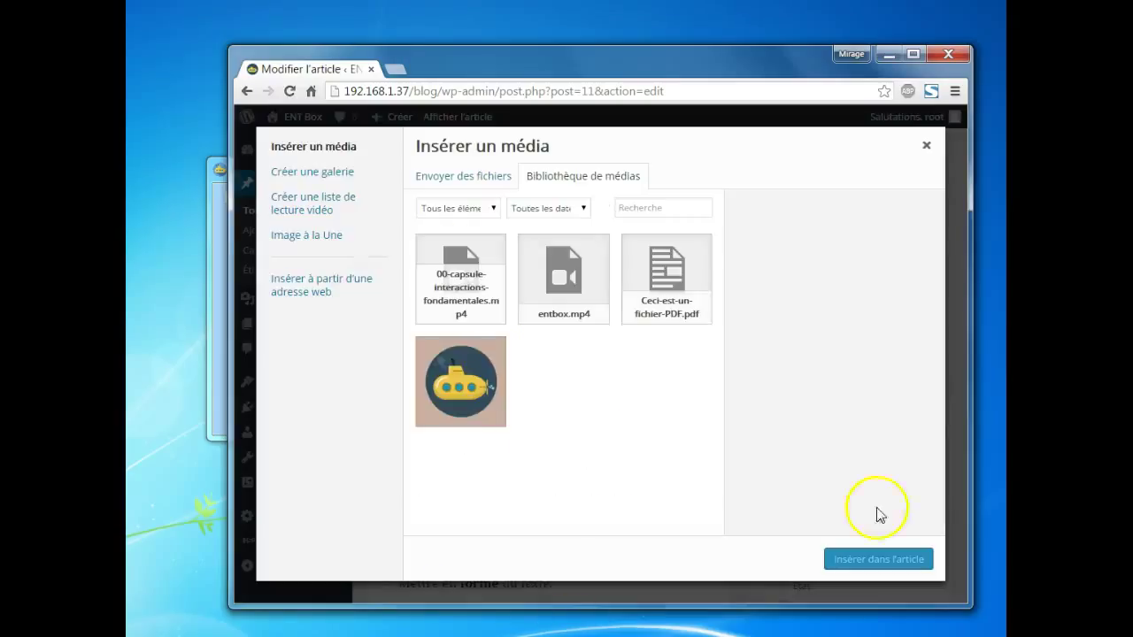
{"action": "left_click", "coordinate": [433, 636]}
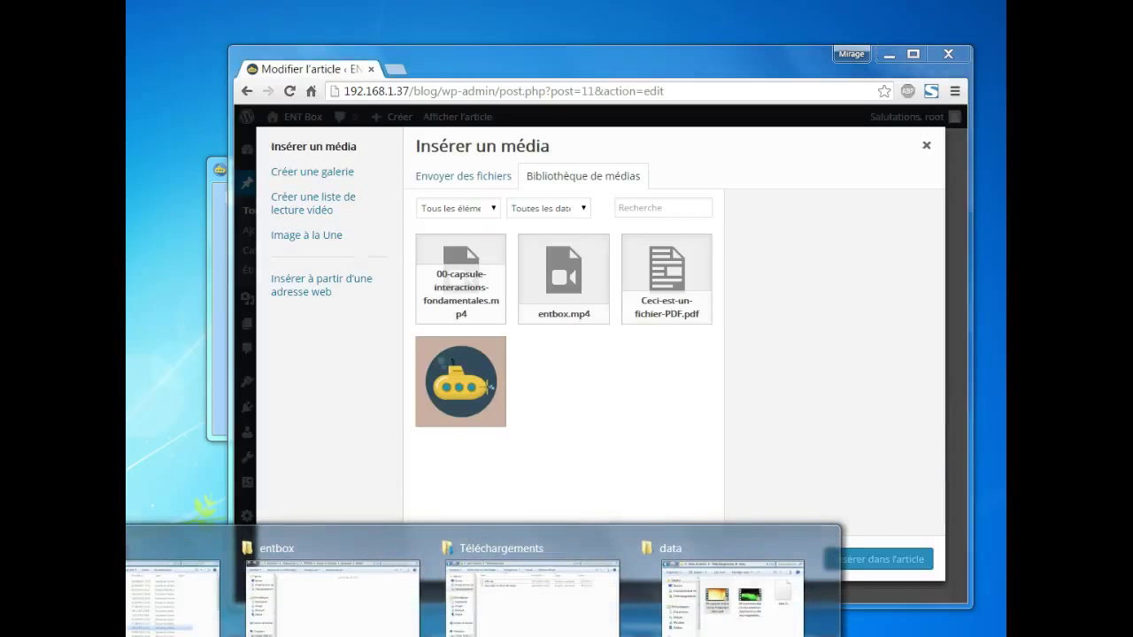
{"action": "left_click", "coordinate": [705, 603]}
{"action": "left_click_drag", "start_coordinate": [850, 270], "coordinate": [583, 414]}
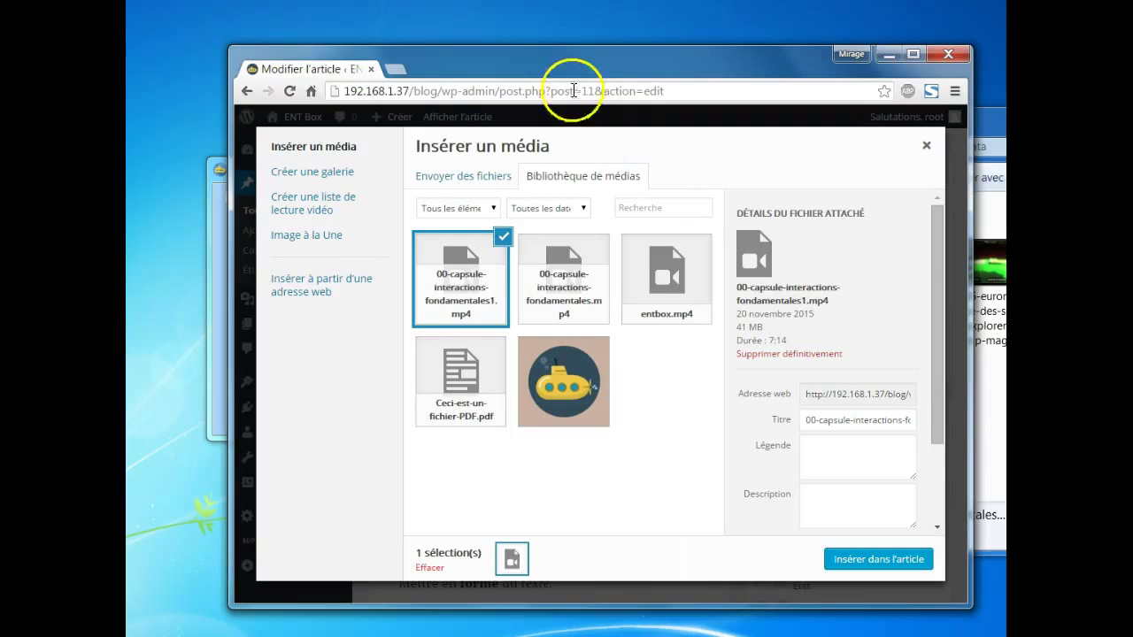
Step: Copy the uploaded video's web address from /blog/ onward, without http and the IP address, and return to the article's blank lines
{"action": "left_click_drag", "start_coordinate": [575, 63], "coordinate": [558, 57]}
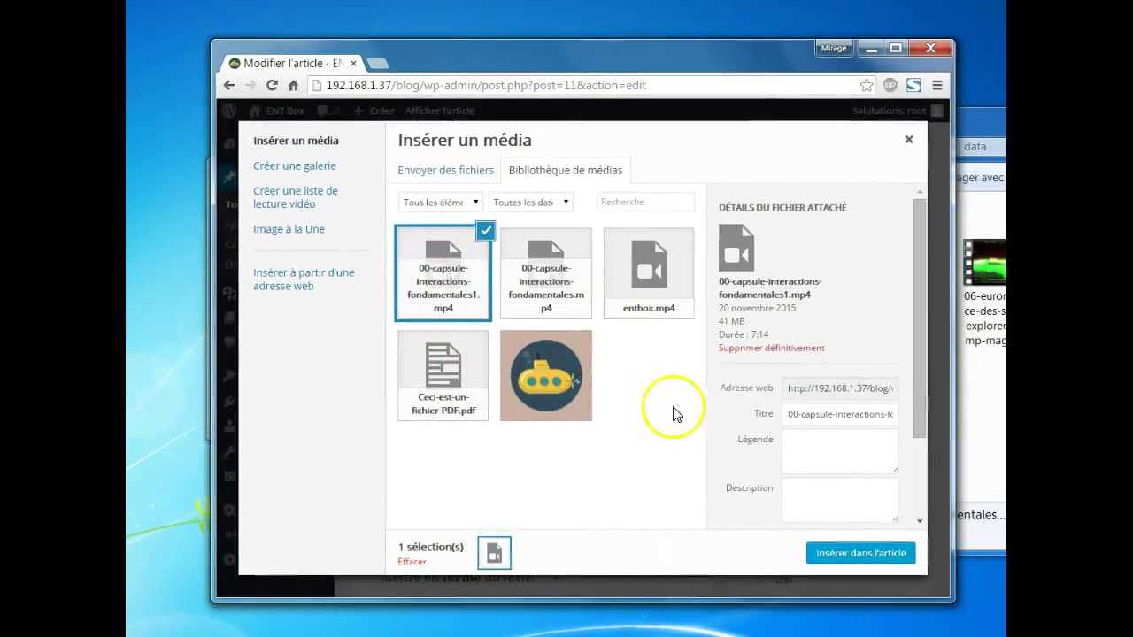
{"action": "left_click_drag", "start_coordinate": [882, 386], "coordinate": [805, 388]}
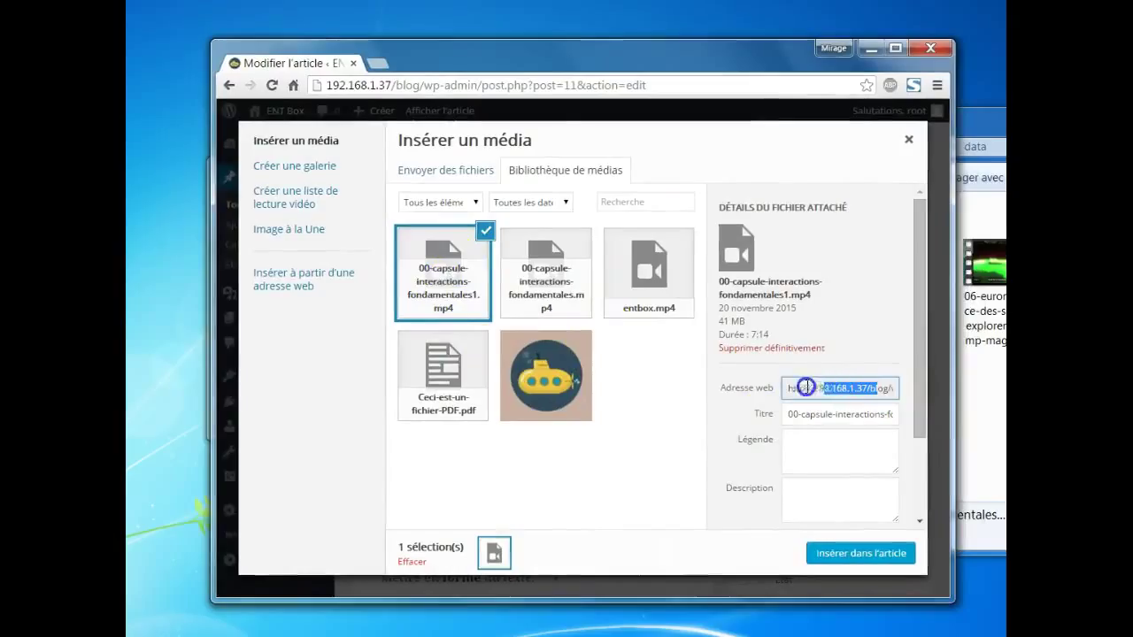
{"action": "left_click_drag", "start_coordinate": [885, 388], "coordinate": [759, 389]}
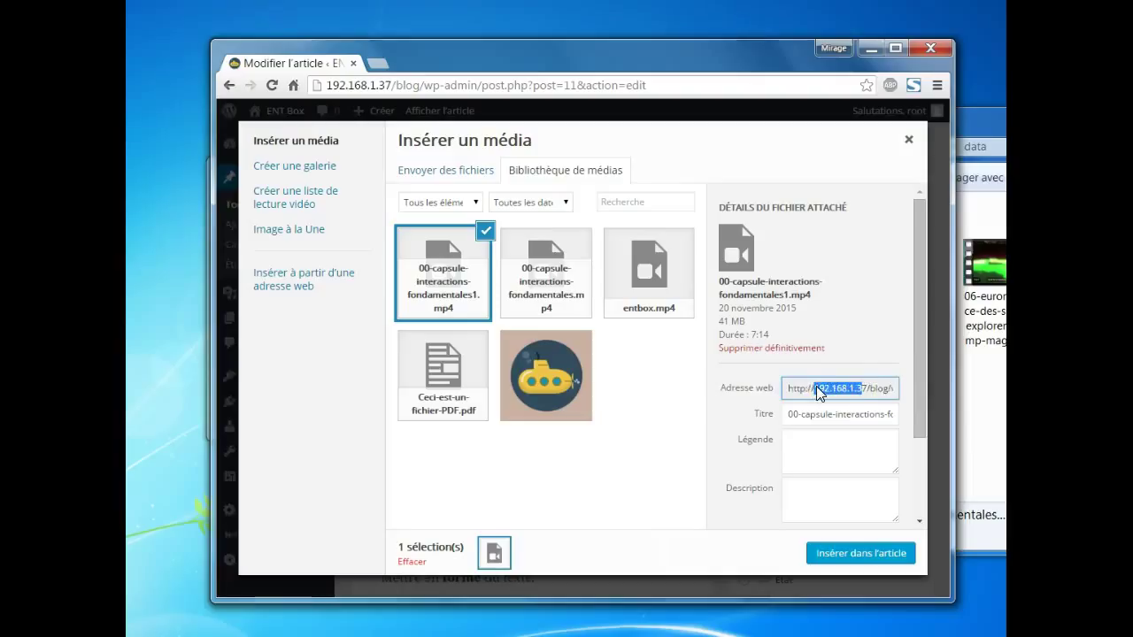
{"action": "left_click_drag", "start_coordinate": [816, 386], "coordinate": [858, 395]}
{"action": "left_click", "coordinate": [867, 388]}
{"action": "left_click_drag", "start_coordinate": [895, 388], "coordinate": [903, 388]}
{"action": "right_click", "coordinate": [870, 387]}
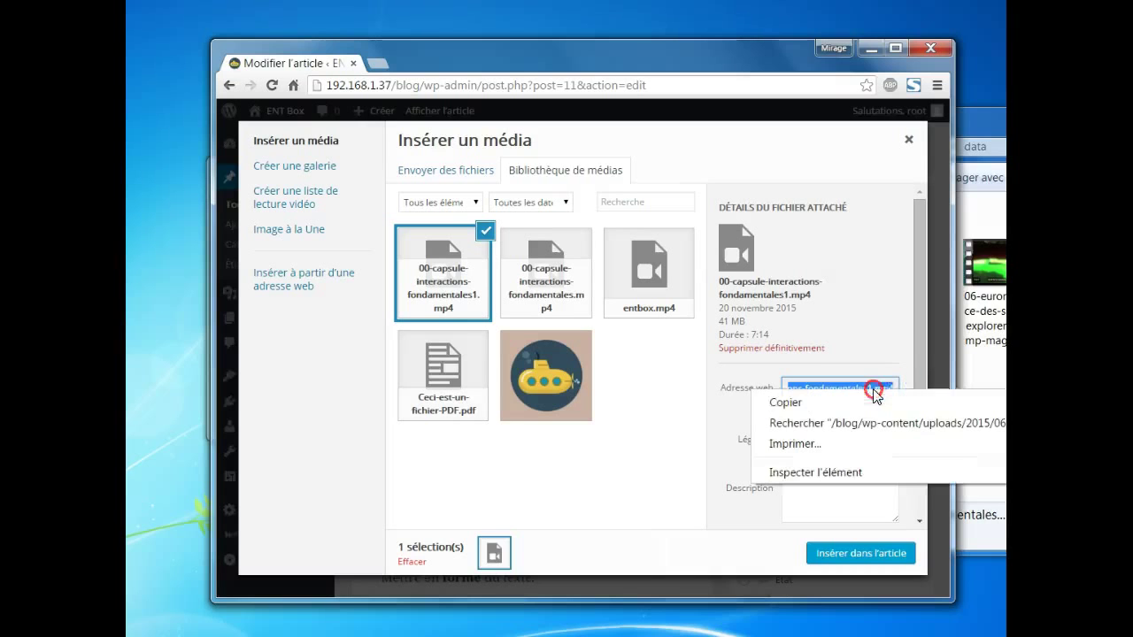
{"action": "left_click", "coordinate": [870, 399]}
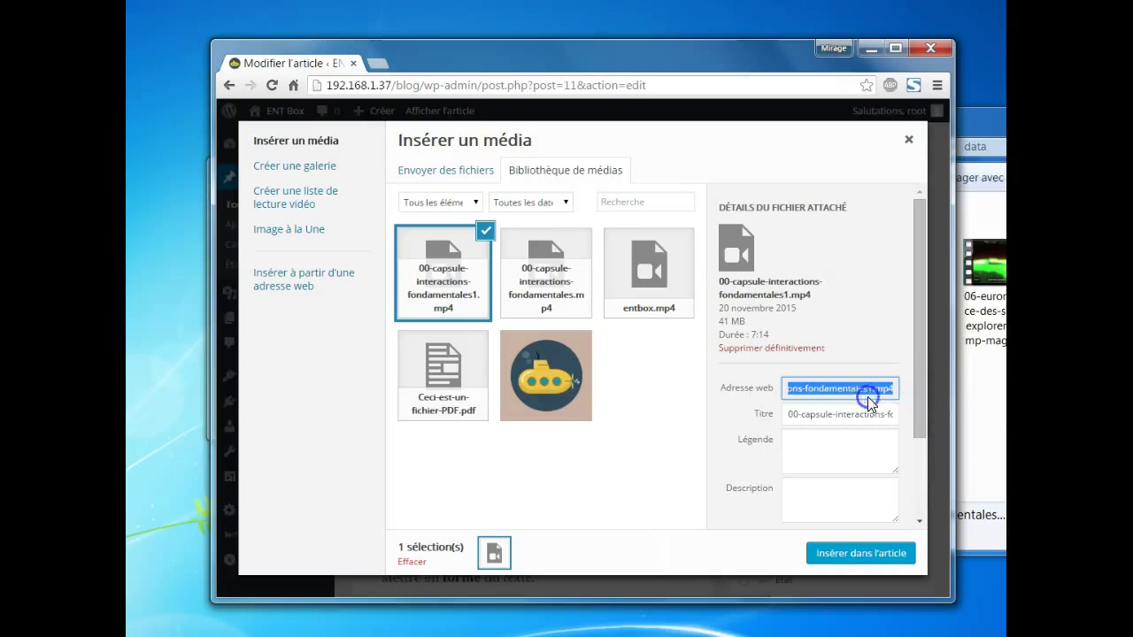
{"action": "left_click", "coordinate": [908, 139]}
{"action": "left_click", "coordinate": [543, 350]}
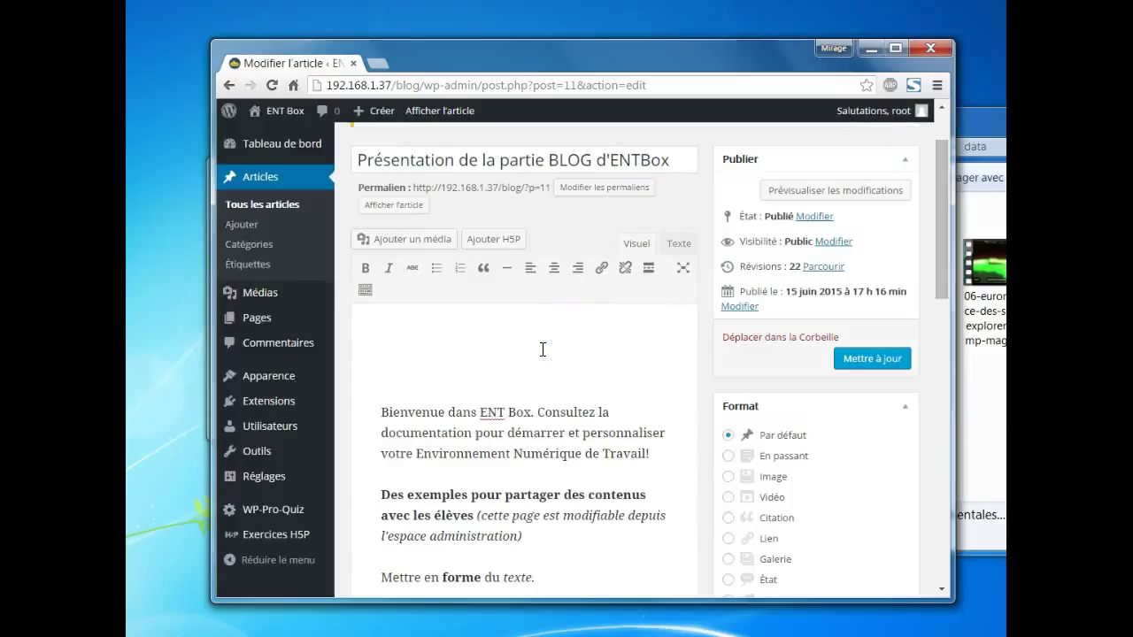
Step: Link the word "vidéo" above the welcome paragraph to the copied relative /blog/ video address and update the article
{"action": "double_click", "coordinate": [395, 372]}
{"action": "left_click", "coordinate": [602, 269]}
{"action": "right_click", "coordinate": [549, 318]}
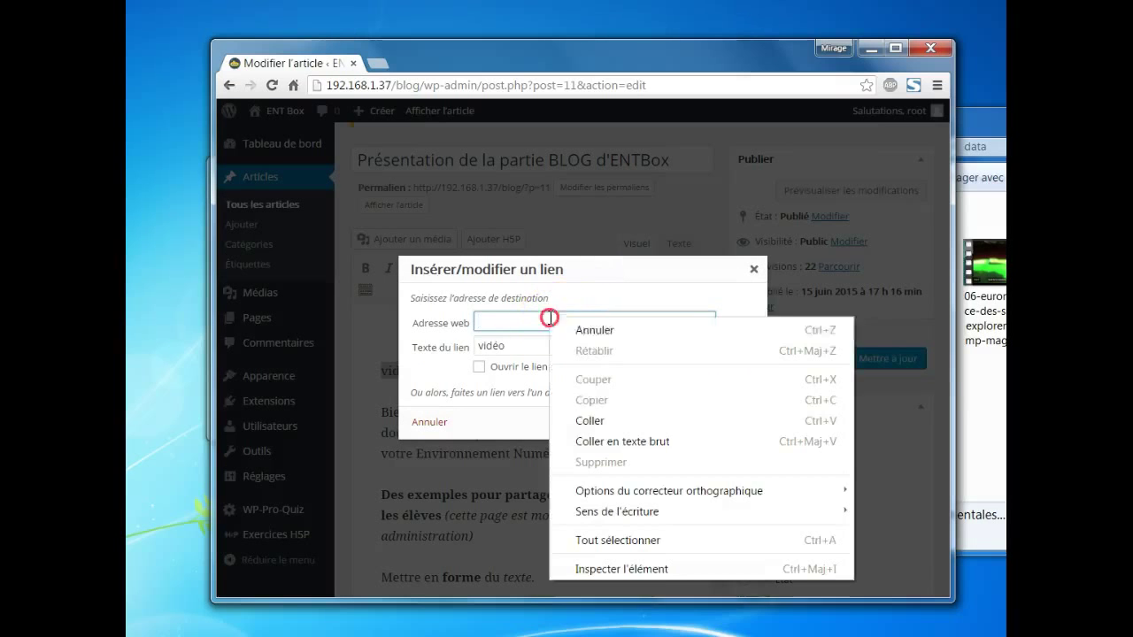
{"action": "left_click", "coordinate": [589, 421]}
{"action": "left_click_drag", "start_coordinate": [577, 322], "coordinate": [415, 315]}
{"action": "left_click", "coordinate": [503, 318]}
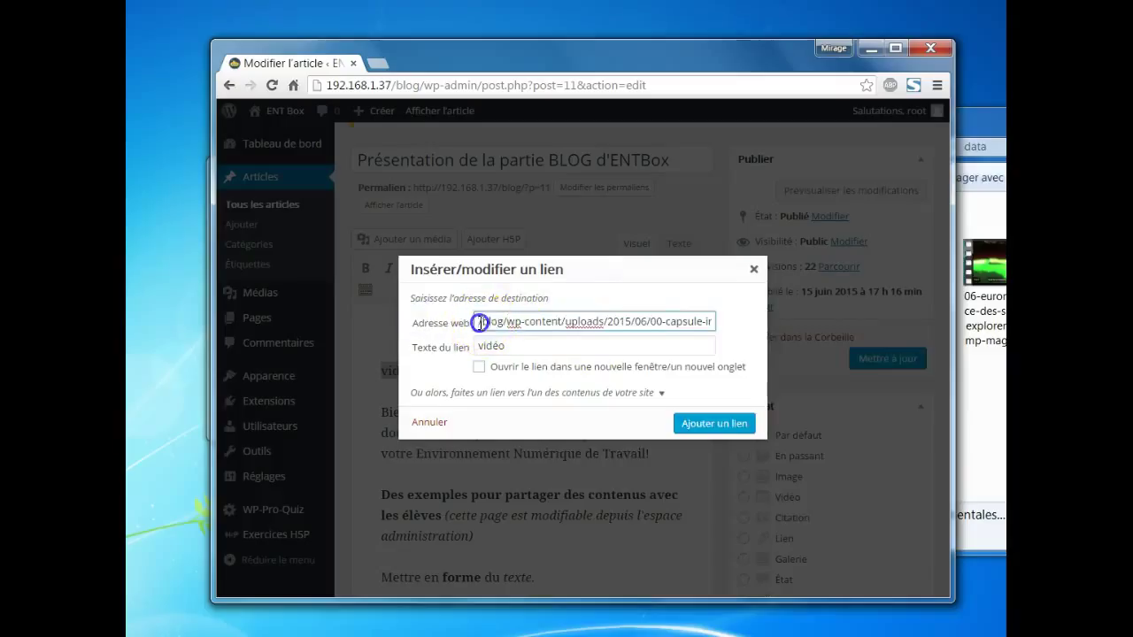
{"action": "left_click_drag", "start_coordinate": [482, 321], "coordinate": [386, 321]}
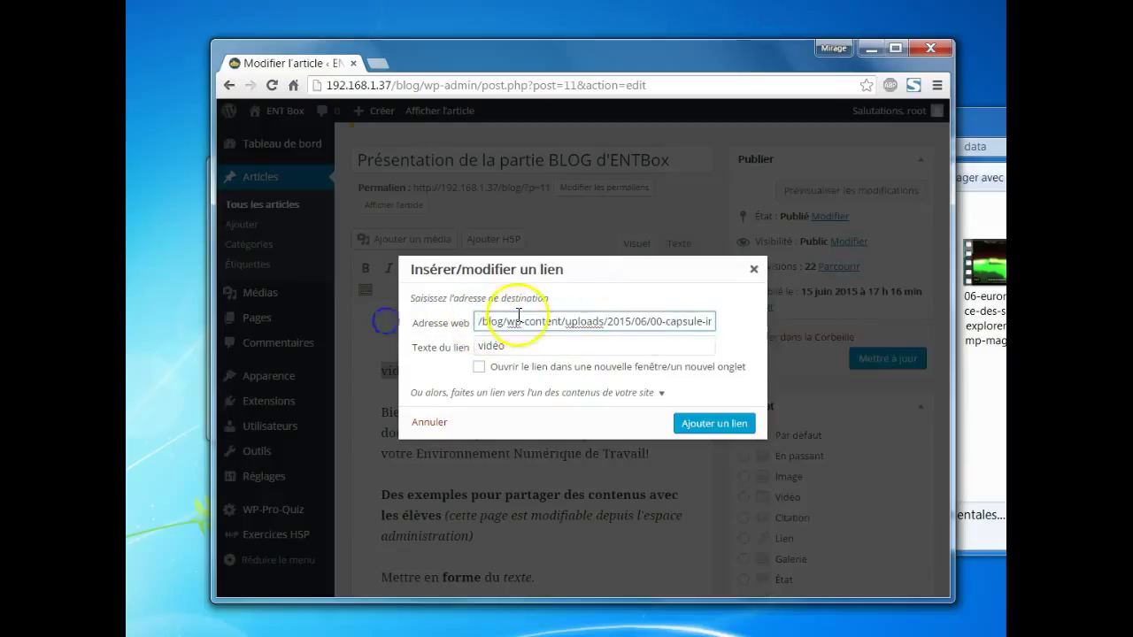
{"action": "left_click", "coordinate": [698, 425]}
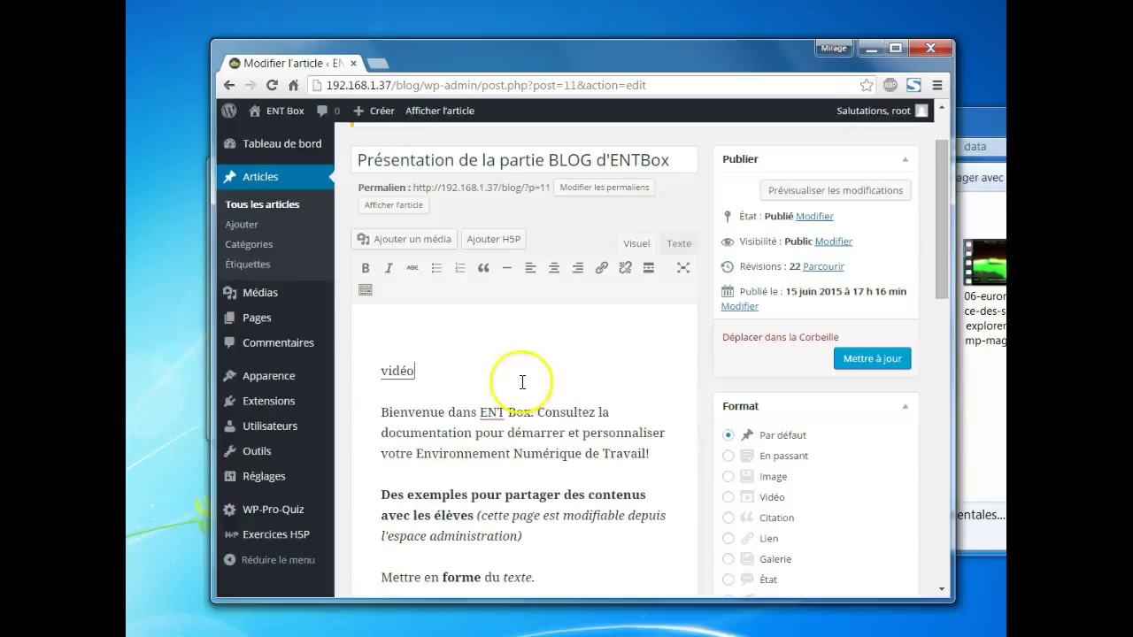
{"action": "left_click", "coordinate": [872, 360]}
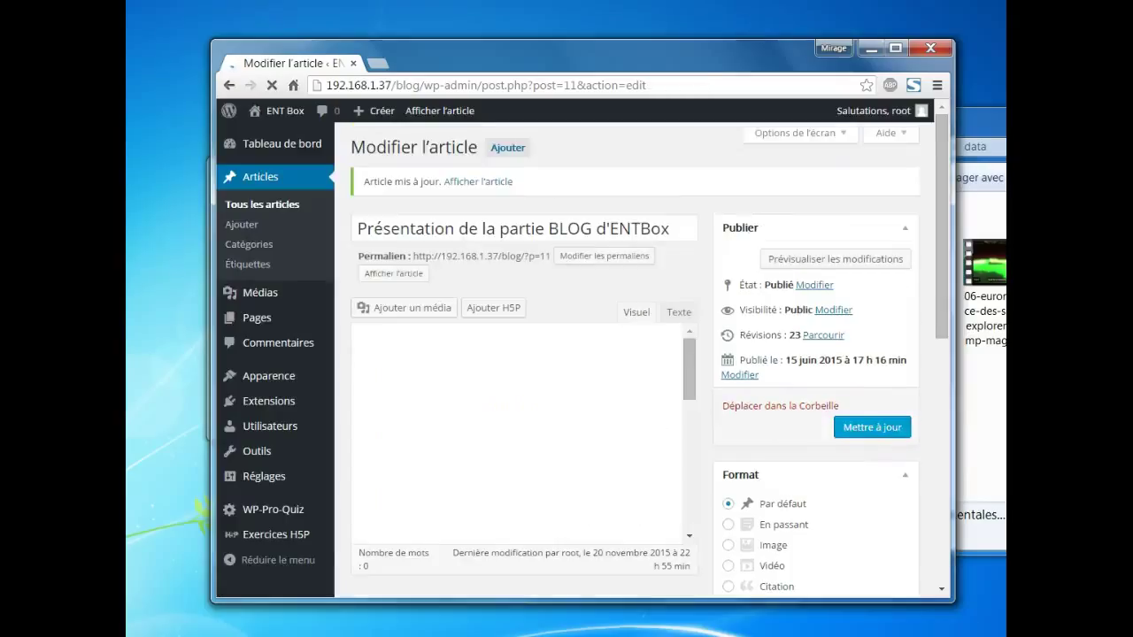
Step: View the published article in a new tab, test its "vidéo" link and close the video's tab
{"action": "right_click", "coordinate": [395, 280]}
{"action": "left_click", "coordinate": [417, 283]}
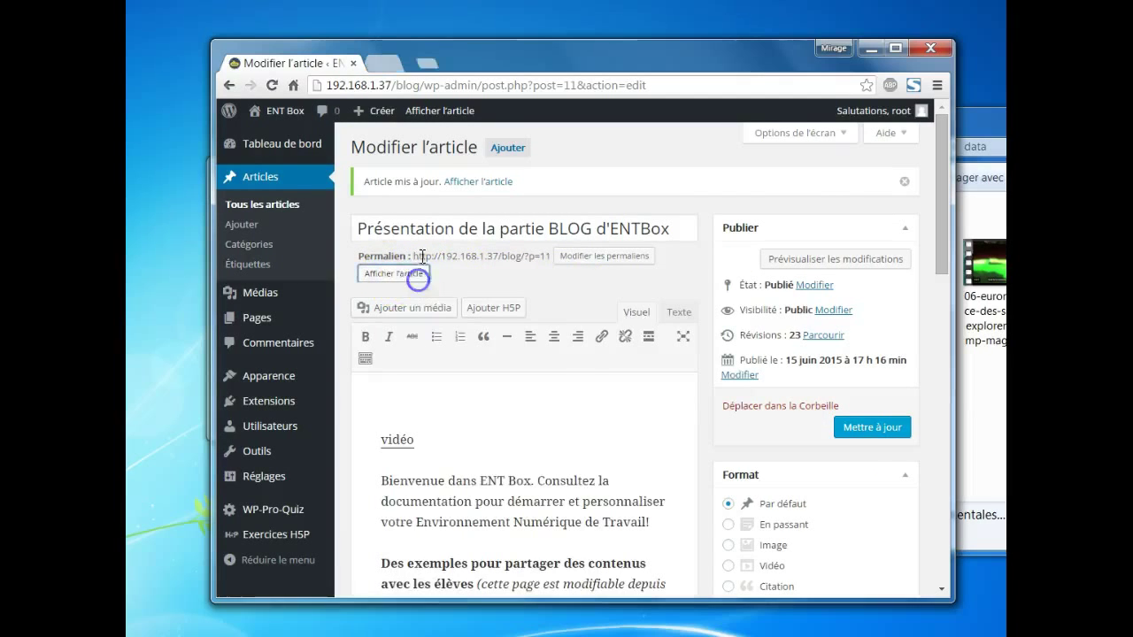
{"action": "left_click", "coordinate": [459, 65]}
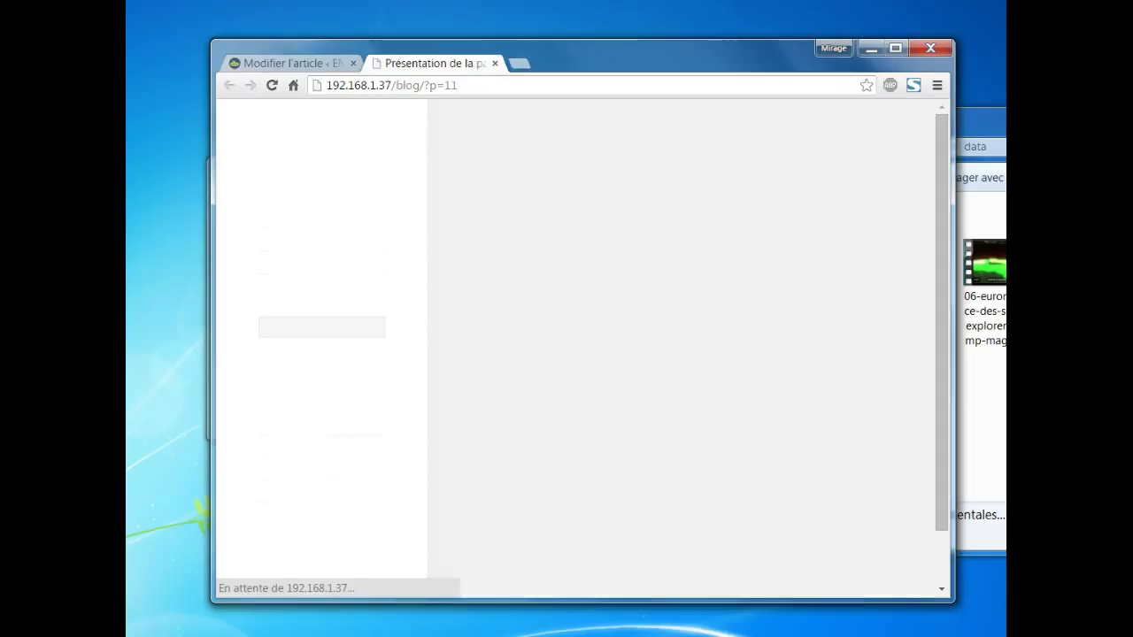
{"action": "left_click", "coordinate": [523, 333]}
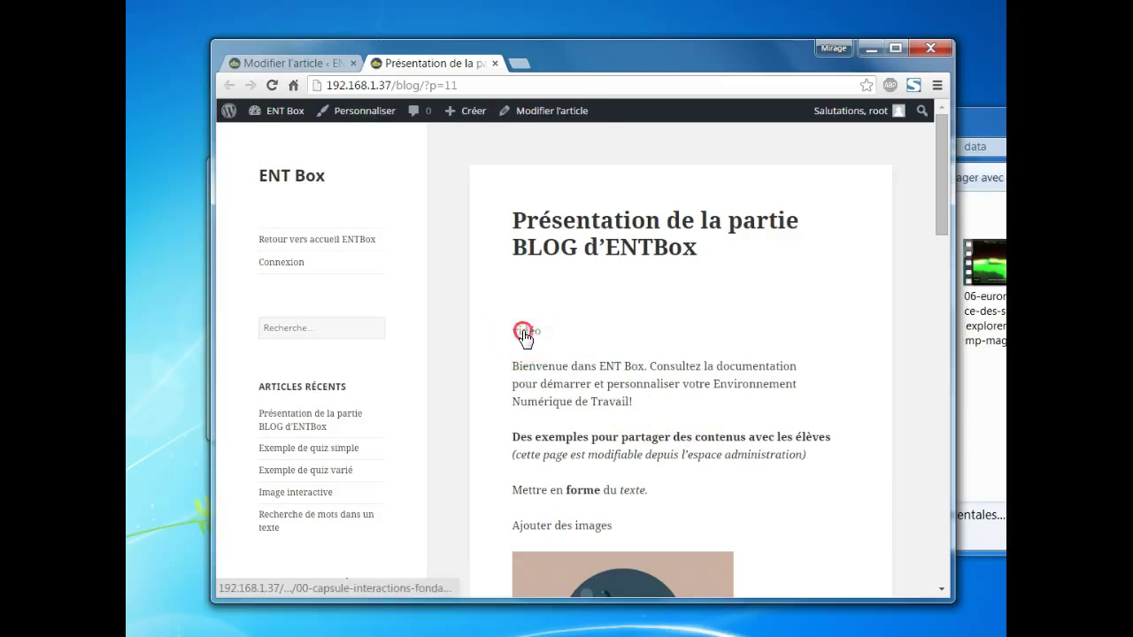
{"action": "left_click", "coordinate": [589, 62]}
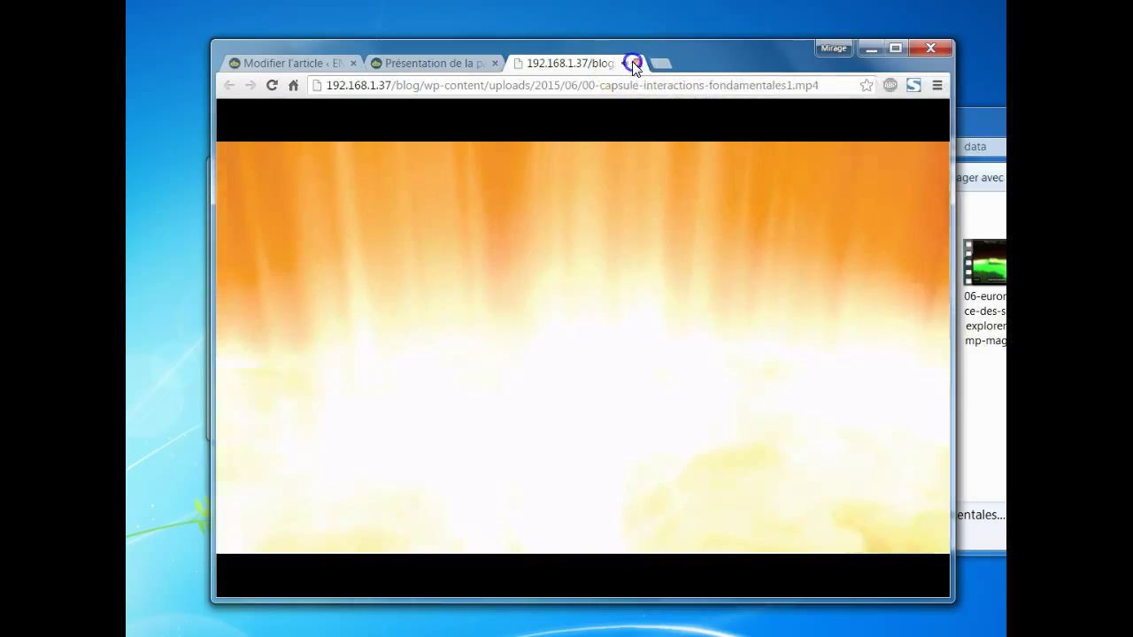
{"action": "left_click", "coordinate": [636, 64]}
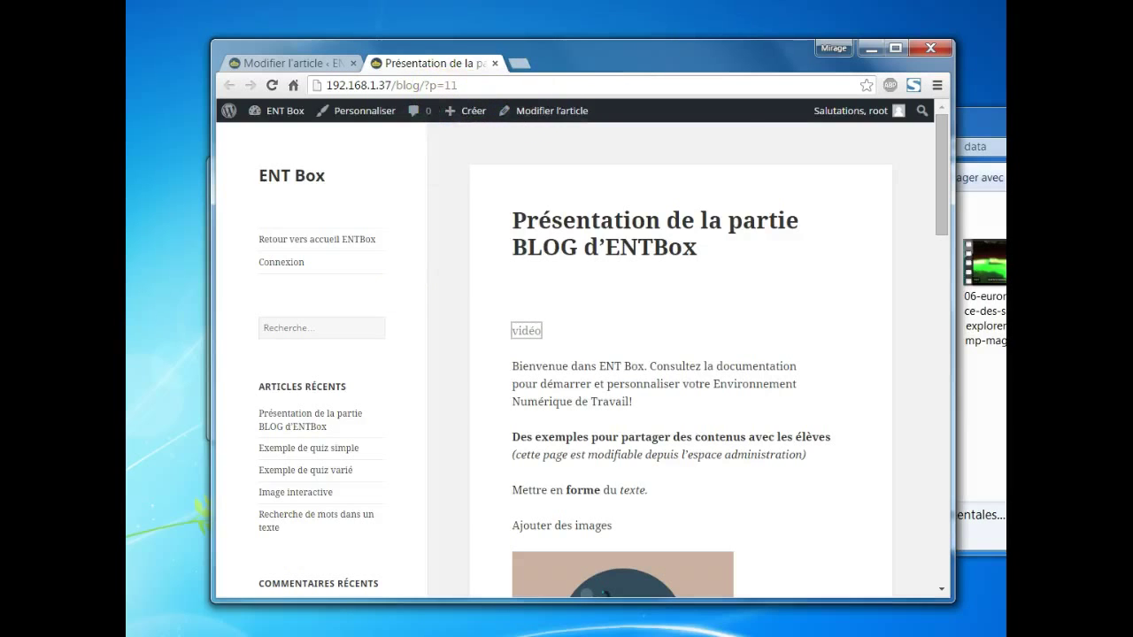
Step: Return to the article list, open "Exemple de quiz simple" for editing and examine its H5P shortcode
{"action": "key", "text": "ctrl+shift+Tab"}
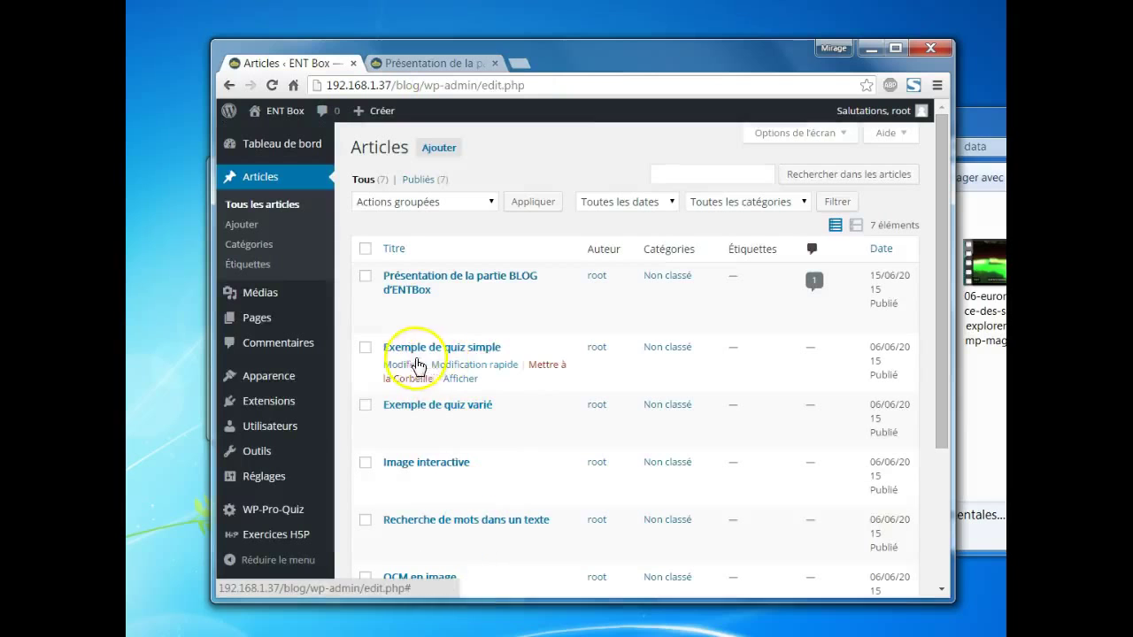
{"action": "left_click", "coordinate": [402, 365]}
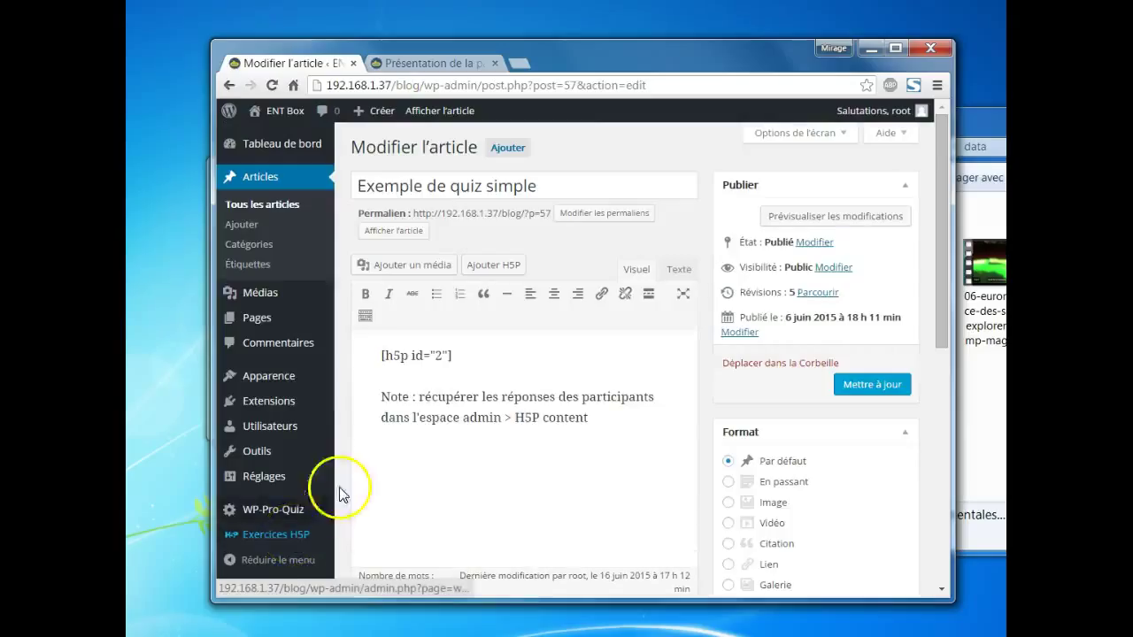
{"action": "left_click_drag", "start_coordinate": [453, 356], "coordinate": [421, 359]}
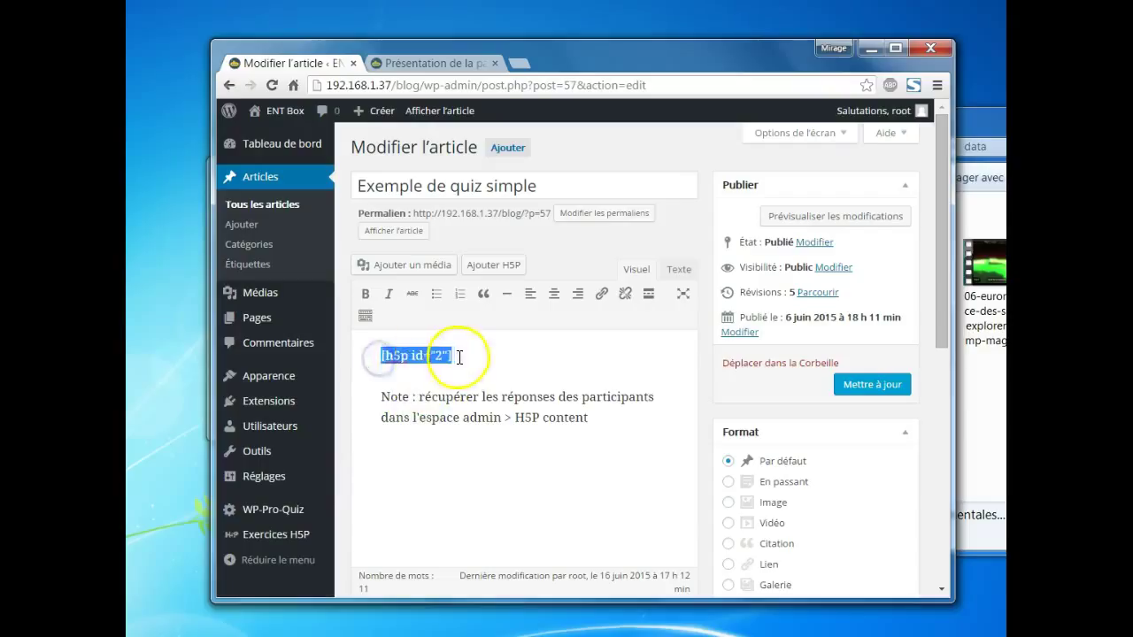
{"action": "left_click", "coordinate": [457, 355]}
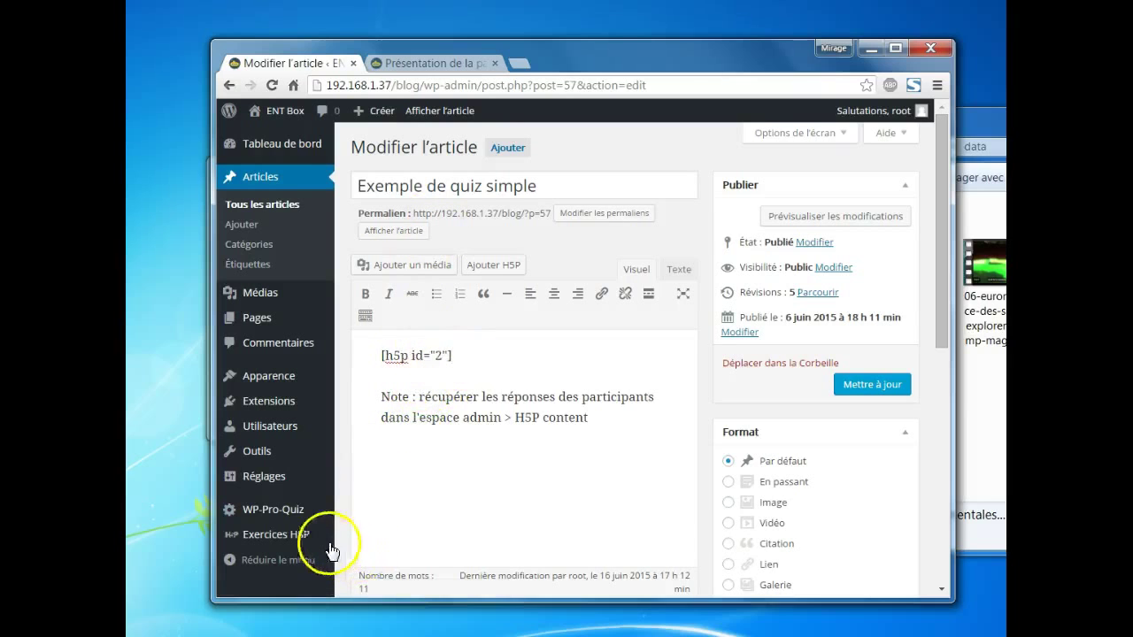
Step: From the list of all H5P exercises, start a new exercise titled "titre" with the type Single choice set
{"action": "mouse_move", "coordinate": [311, 542]}
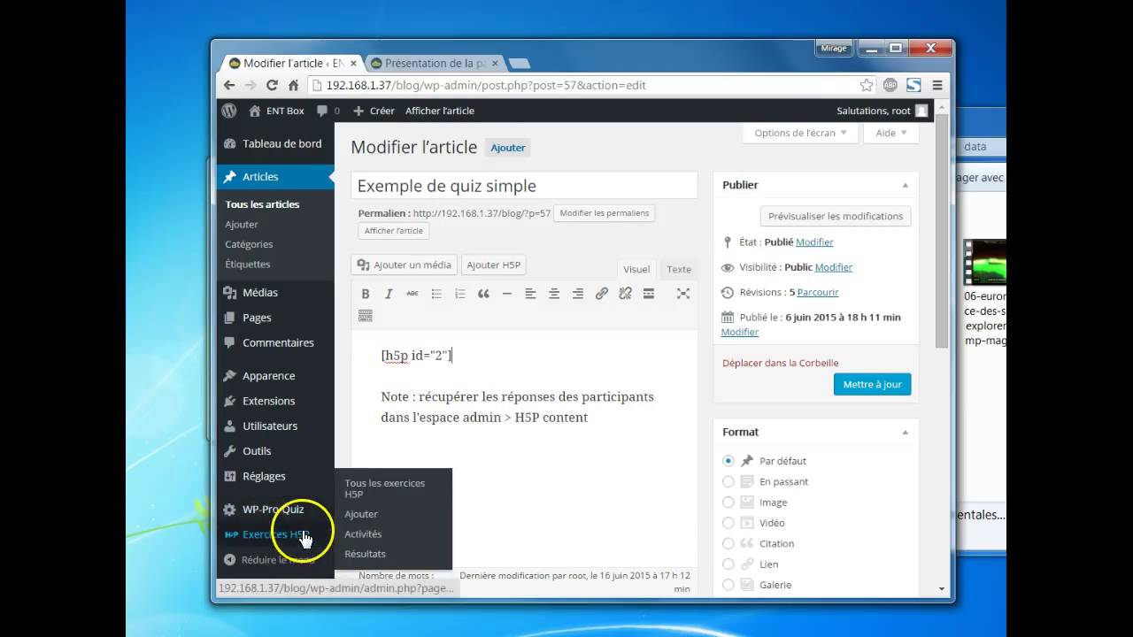
{"action": "left_click", "coordinate": [385, 490]}
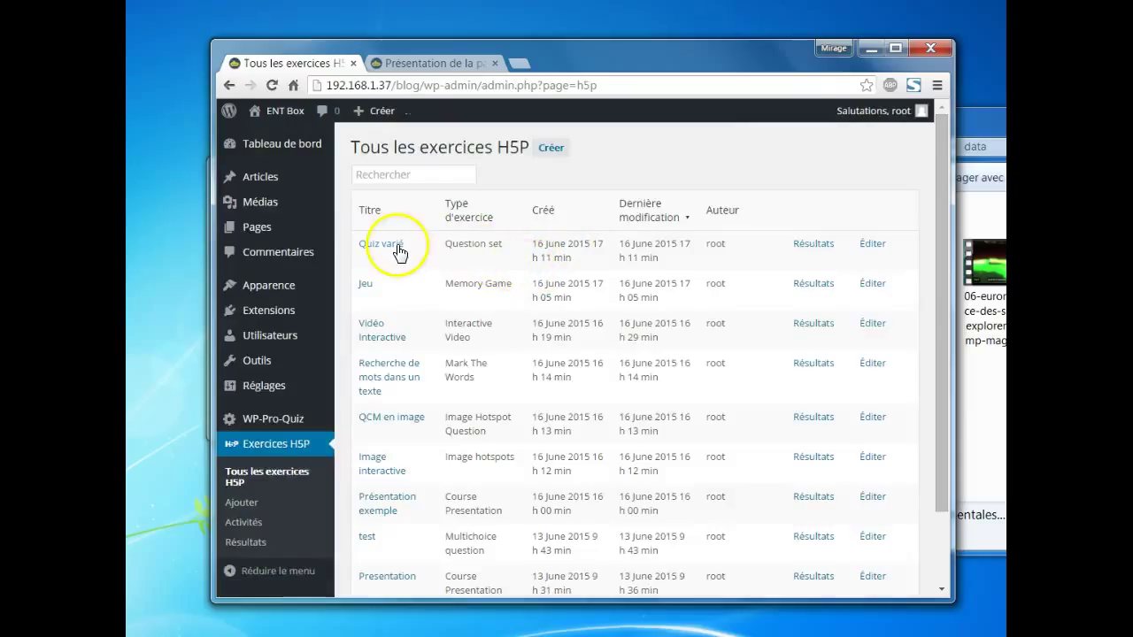
{"action": "left_click", "coordinate": [555, 148]}
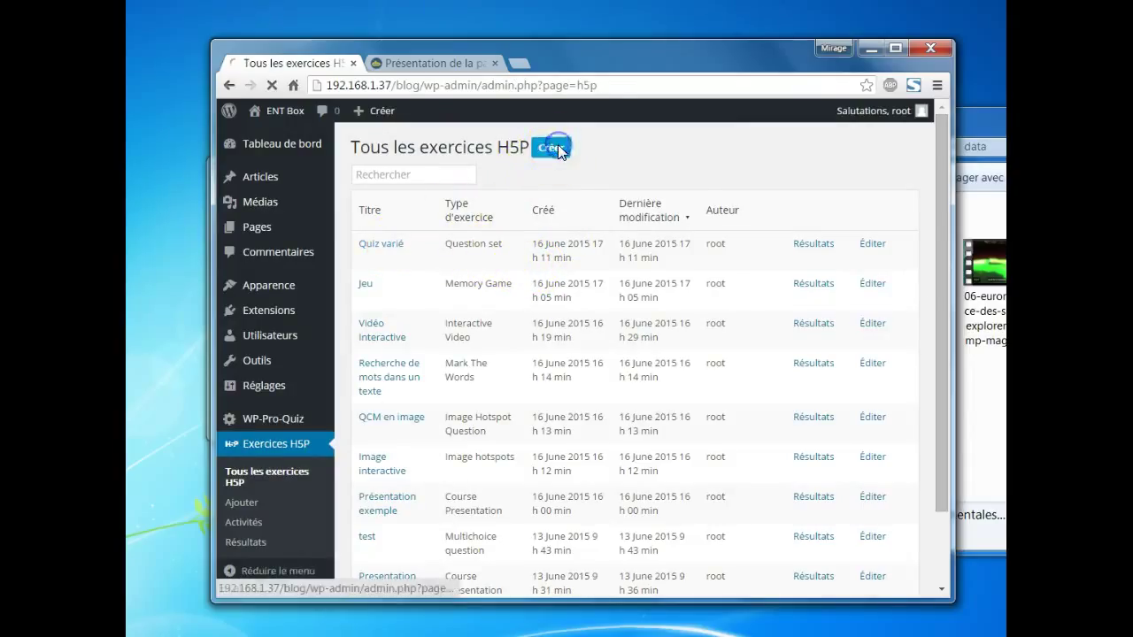
{"action": "left_click", "coordinate": [484, 192]}
{"action": "left_click", "coordinate": [476, 185]}
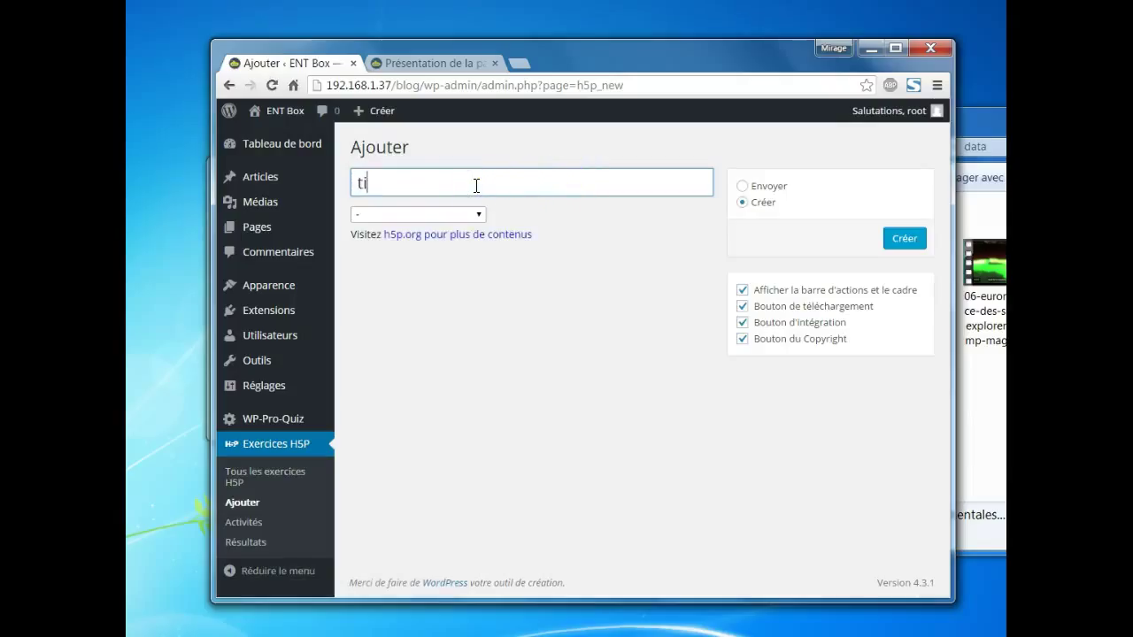
{"action": "left_click", "coordinate": [478, 220]}
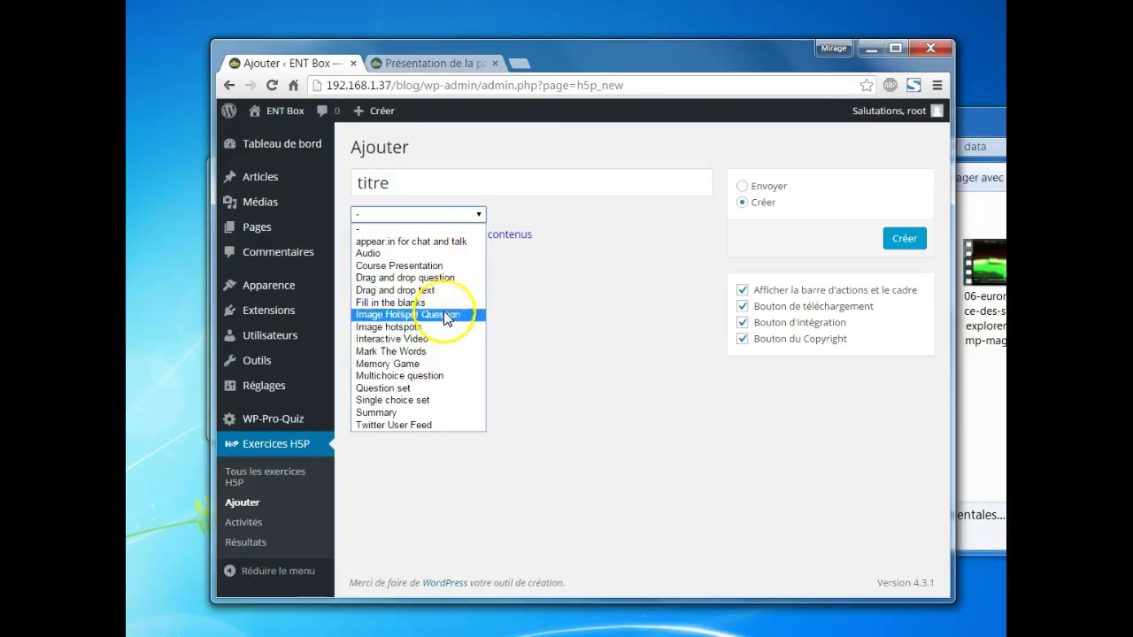
{"action": "left_click", "coordinate": [419, 407]}
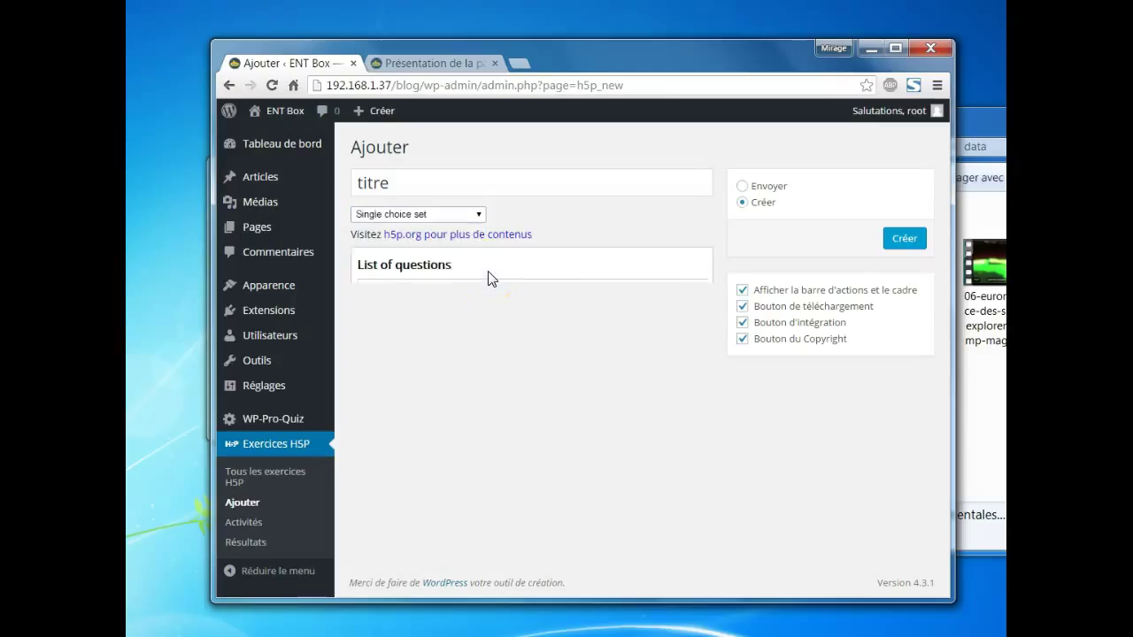
Step: Examine the Single choice set form's question and alternative fields and the other available exercise types
{"action": "scroll", "coordinate": [585, 275], "scroll_direction": "down", "scroll_amount": 5}
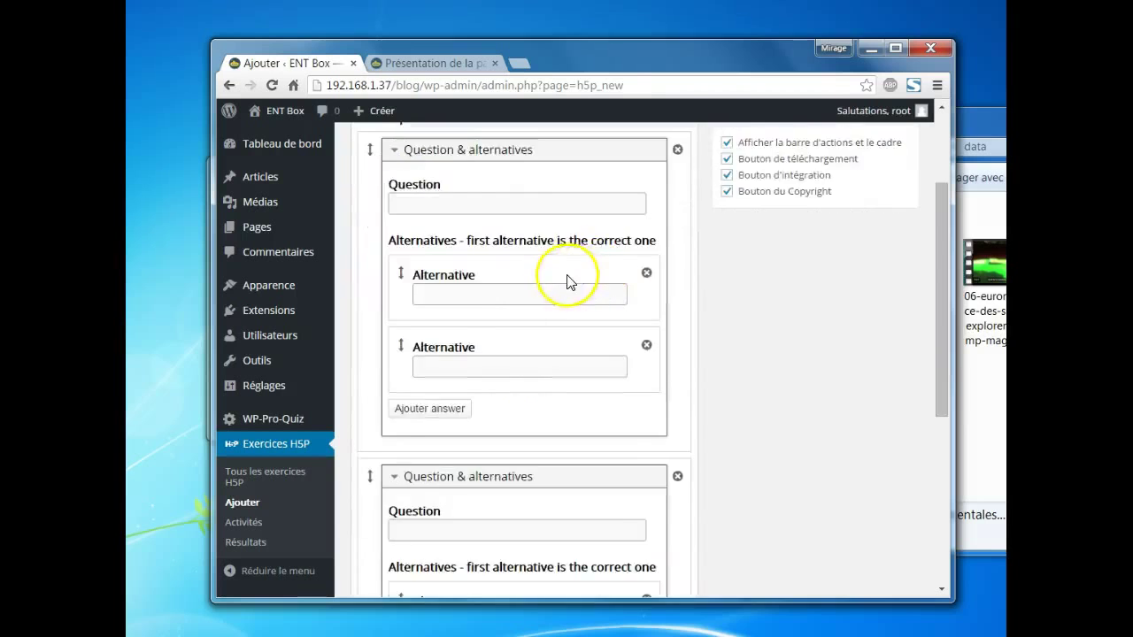
{"action": "scroll", "coordinate": [524, 336], "scroll_direction": "down", "scroll_amount": 3}
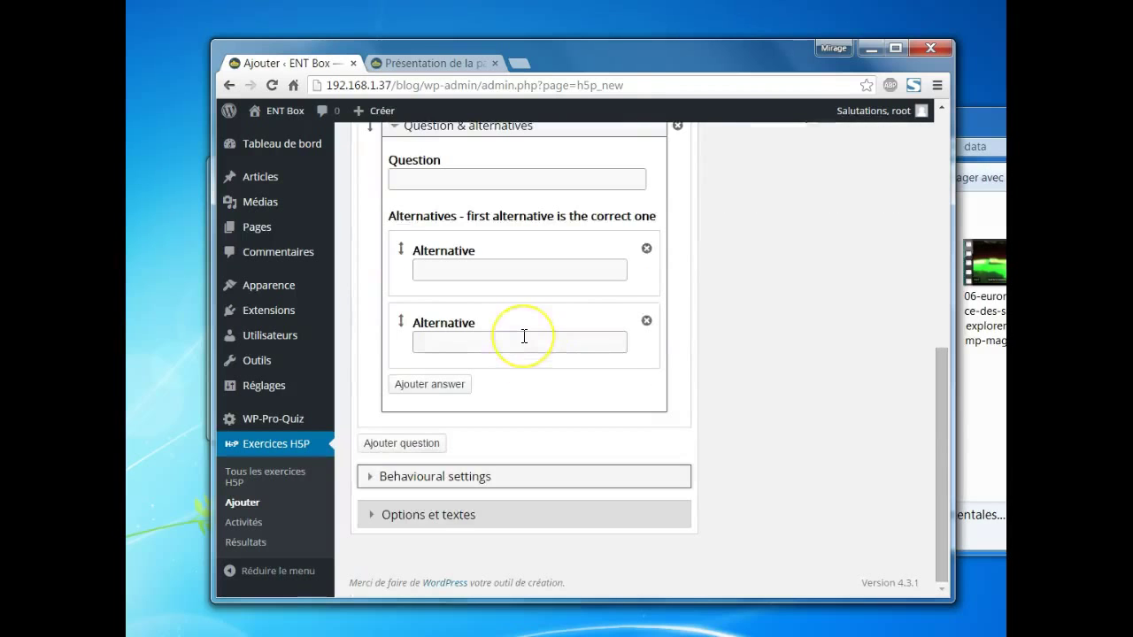
{"action": "scroll", "coordinate": [524, 336], "scroll_direction": "up", "scroll_amount": 8}
{"action": "left_click", "coordinate": [473, 215]}
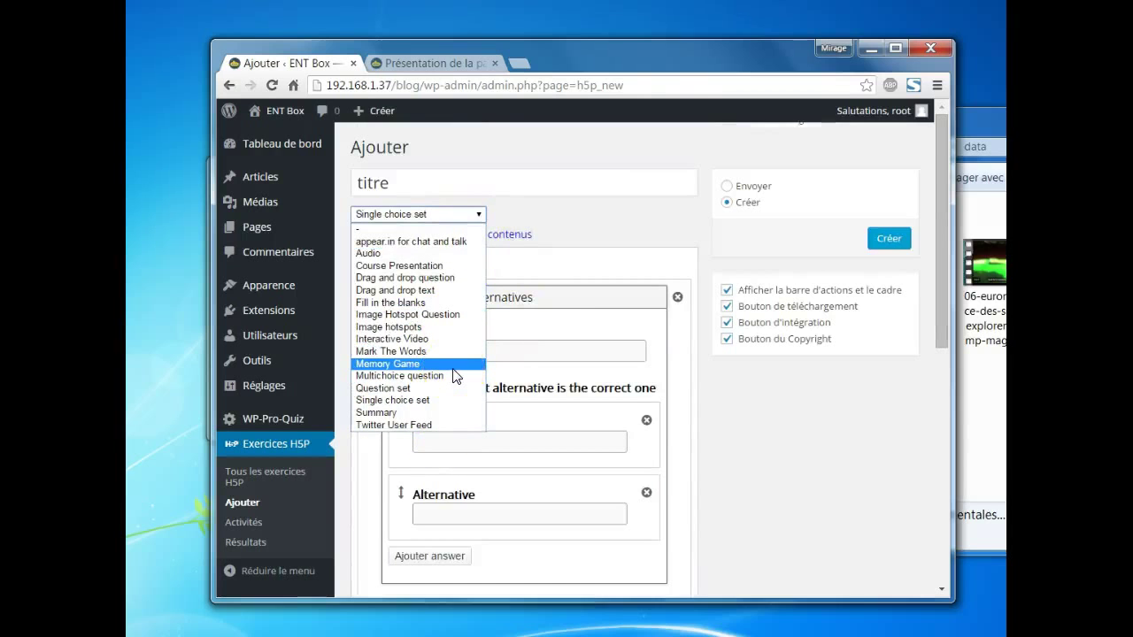
{"action": "left_click", "coordinate": [579, 271]}
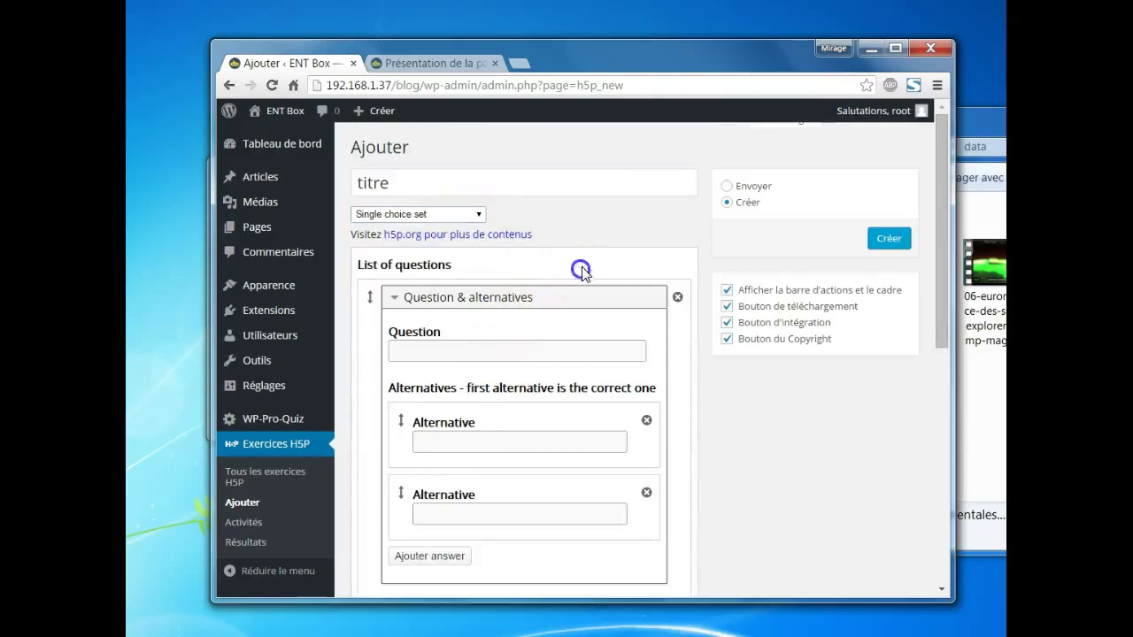
{"action": "scroll", "coordinate": [584, 358], "scroll_direction": "down", "scroll_amount": 4}
{"action": "scroll", "coordinate": [620, 283], "scroll_direction": "up", "scroll_amount": 4}
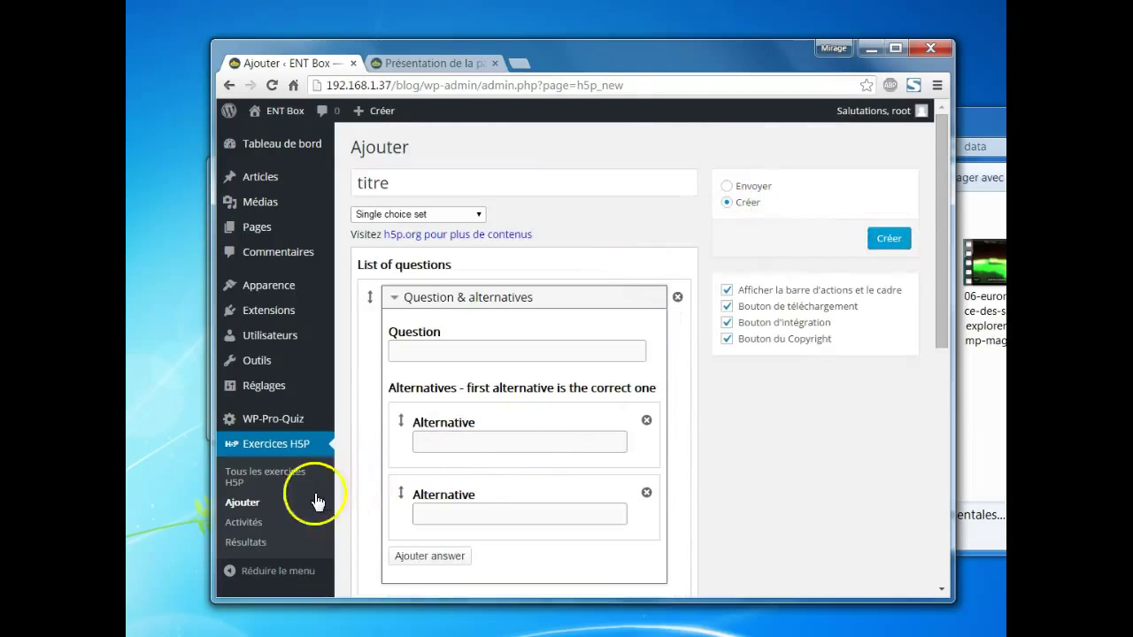
Step: Leave the new exercise for the H5P exercise list, and open the article "Exemple de quiz varié" for editing
{"action": "left_click", "coordinate": [270, 472]}
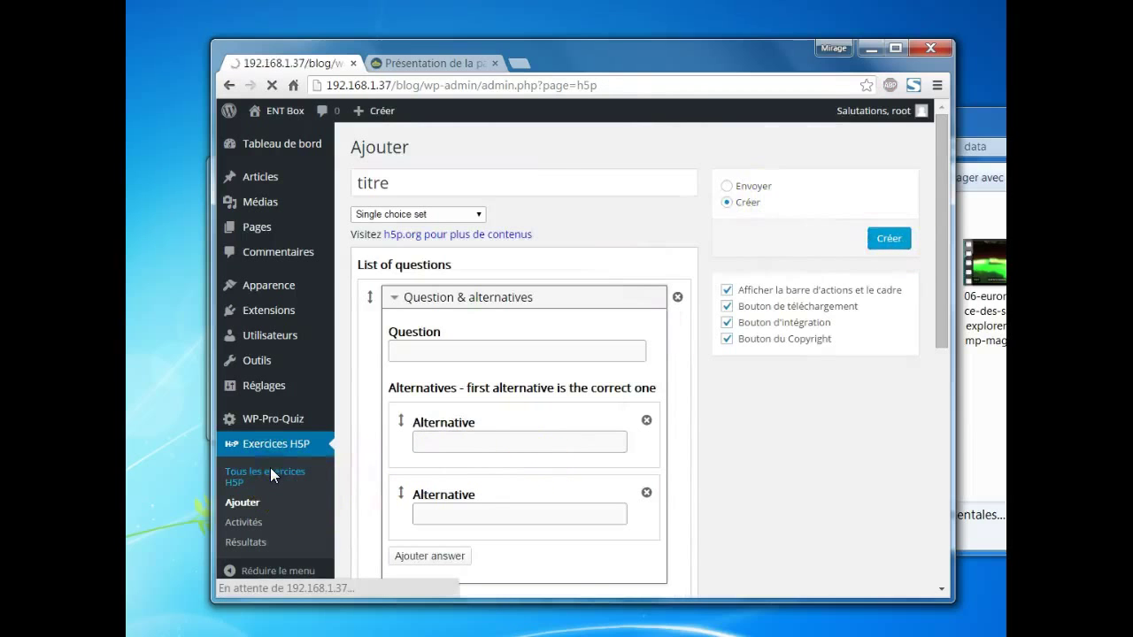
{"action": "left_click", "coordinate": [308, 301]}
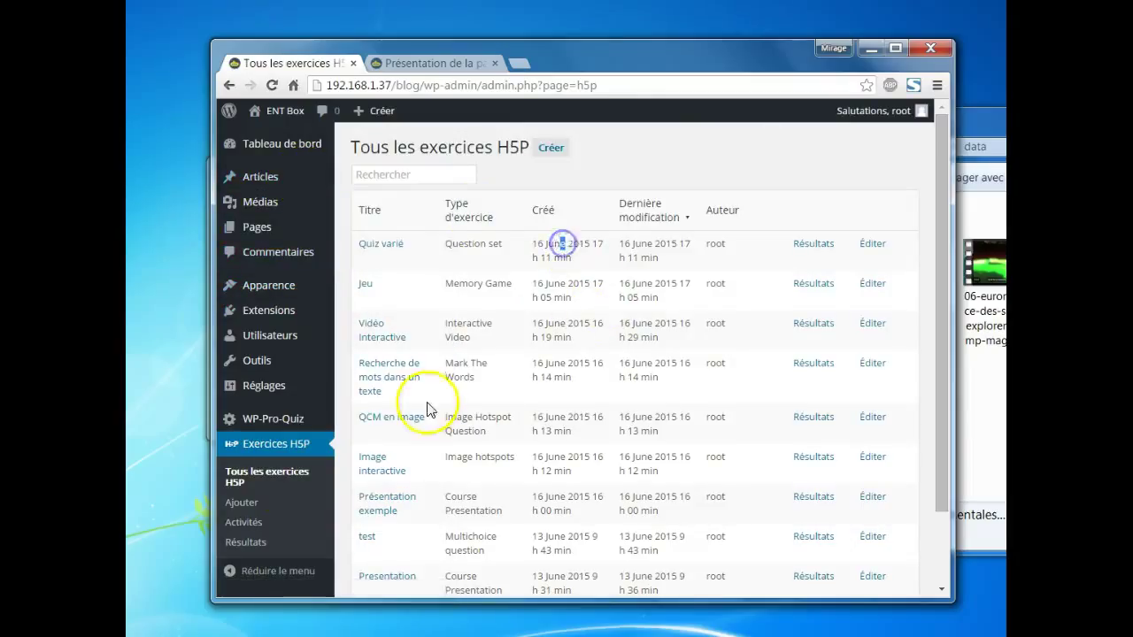
{"action": "mouse_move", "coordinate": [329, 177]}
{"action": "left_click", "coordinate": [377, 180]}
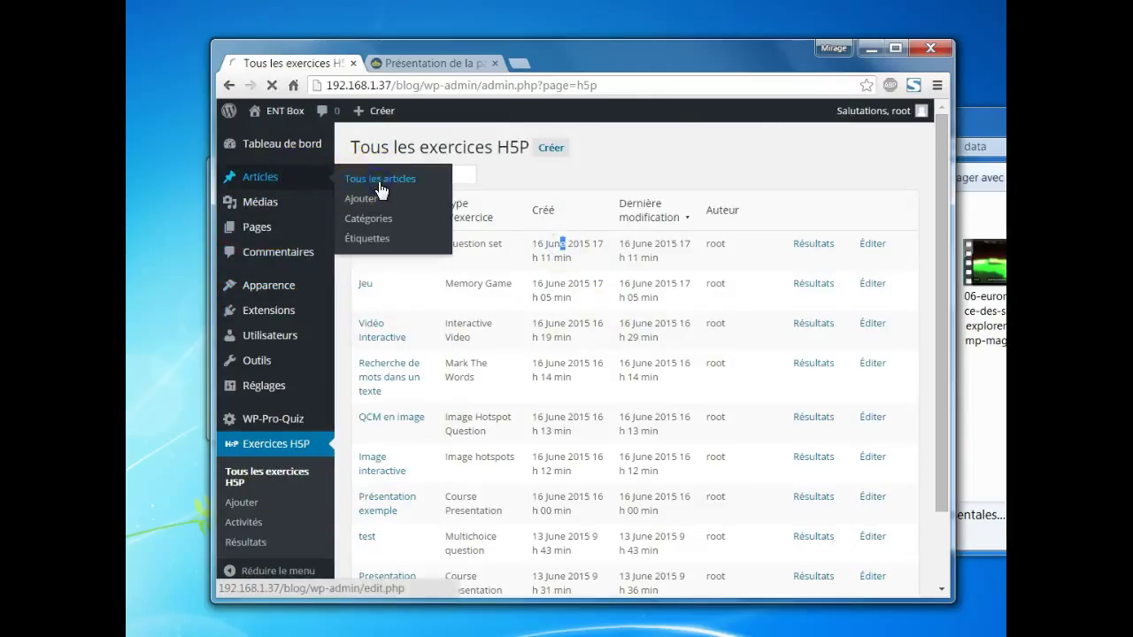
{"action": "left_click", "coordinate": [414, 425]}
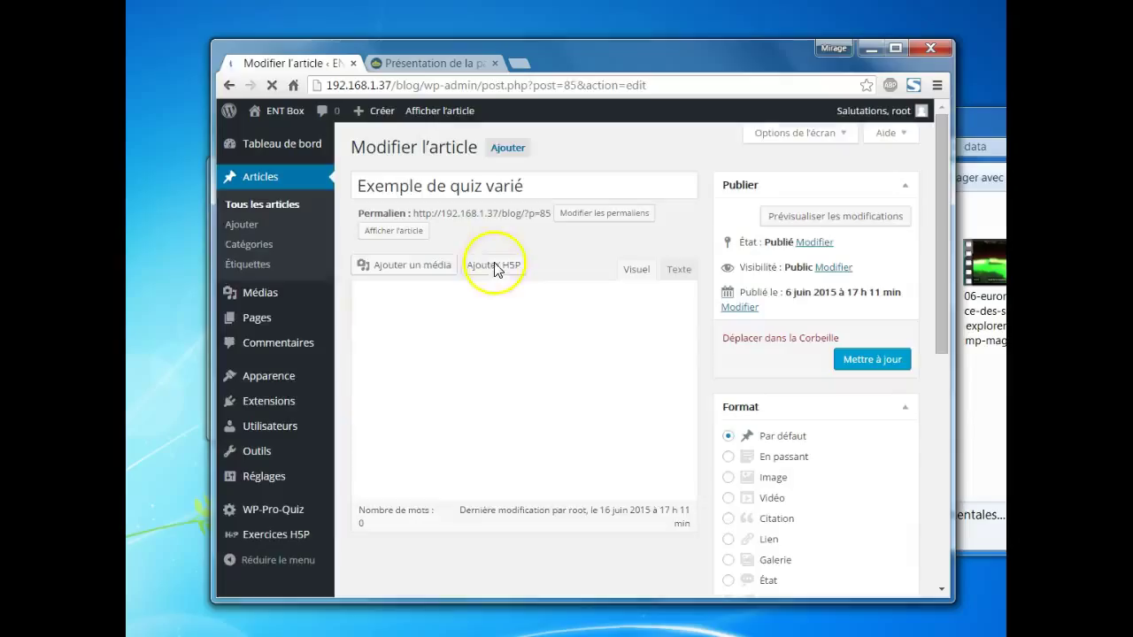
Step: Insert the H5P exercise "Presentation" at the start of the article, move the existing shortcode below it to its own line and select that shortcode
{"action": "left_click", "coordinate": [508, 273]}
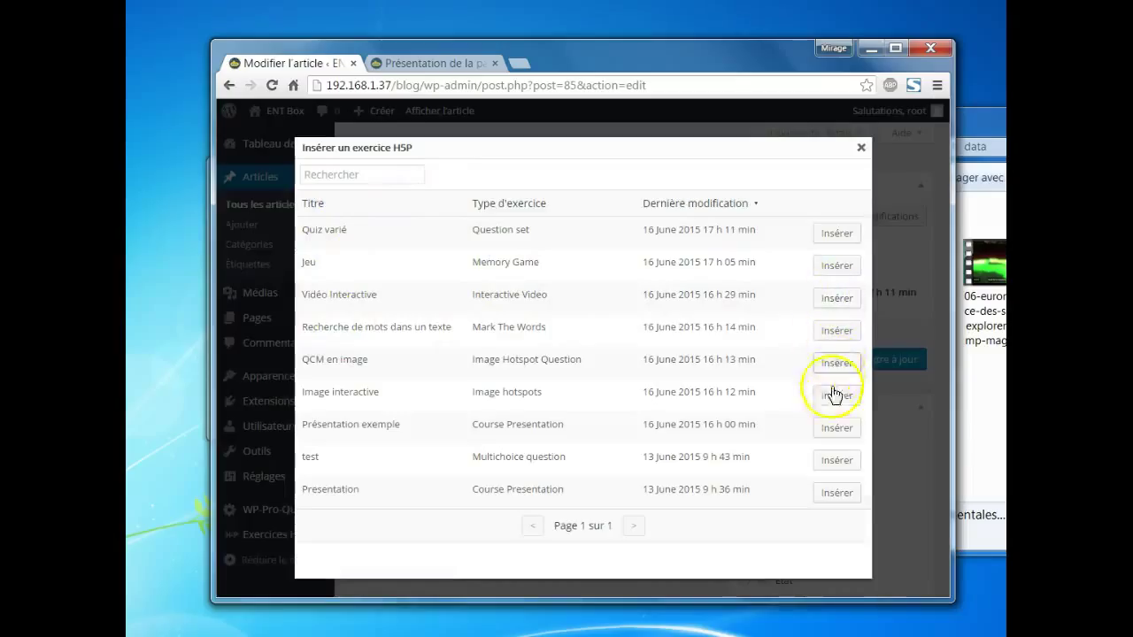
{"action": "left_click", "coordinate": [832, 494]}
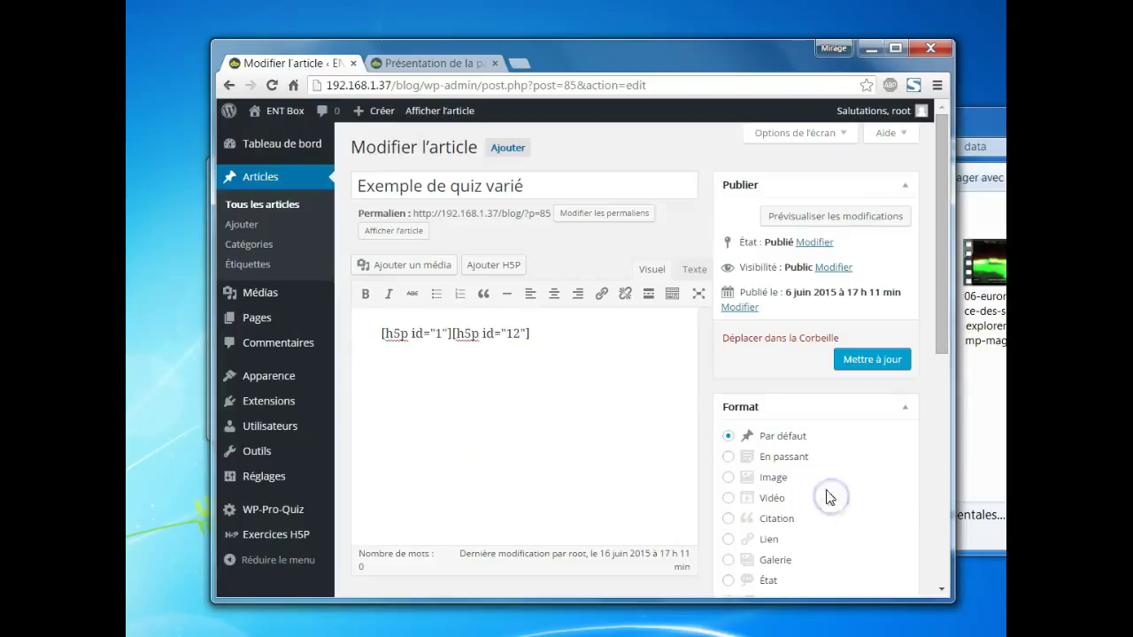
{"action": "key", "text": "Return"}
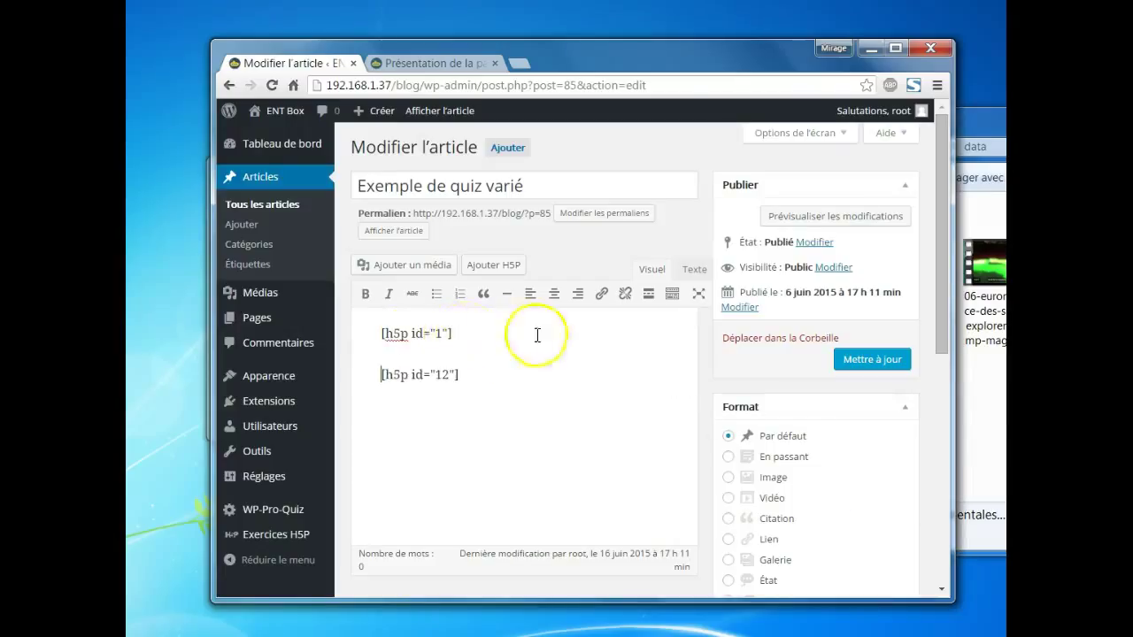
{"action": "left_click_drag", "start_coordinate": [461, 375], "coordinate": [398, 373]}
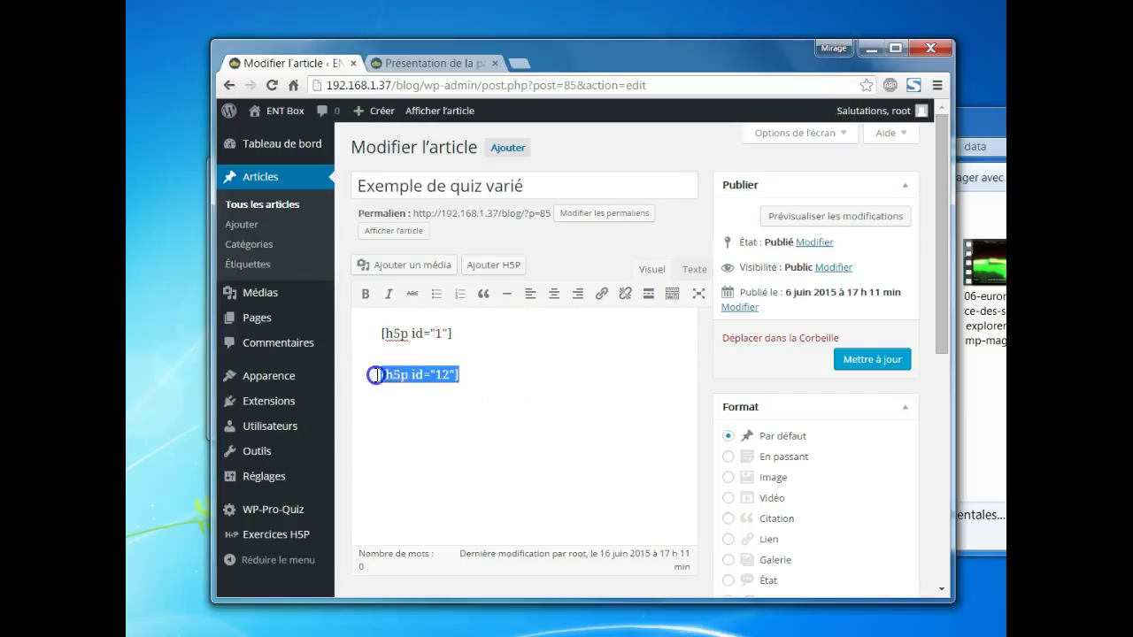
{"action": "mouse_move", "coordinate": [299, 327]}
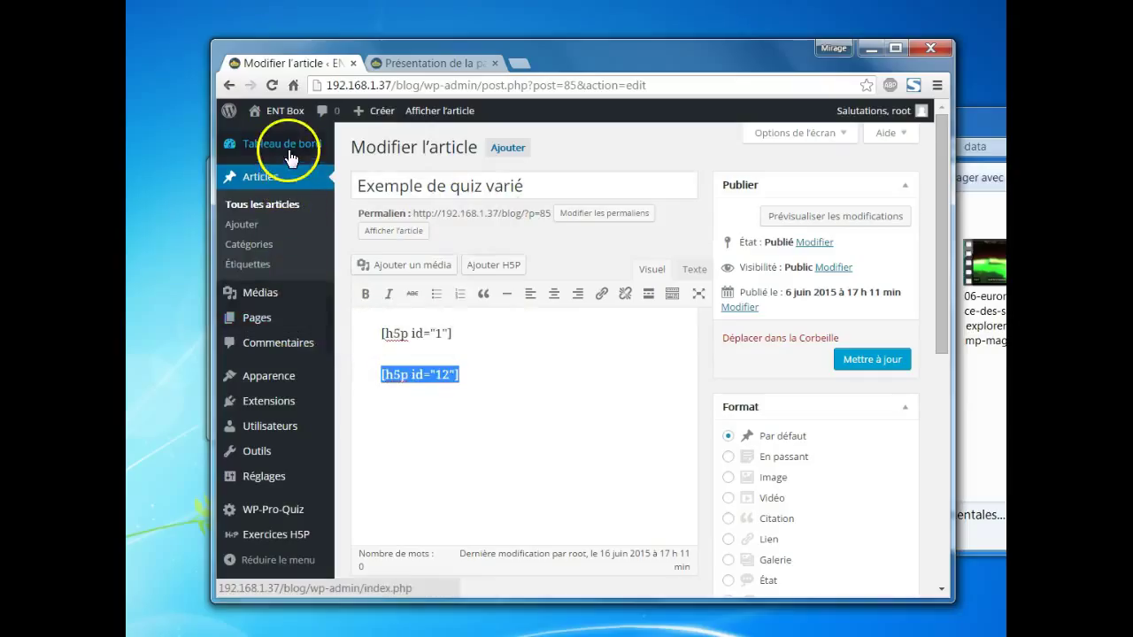
{"action": "mouse_move", "coordinate": [292, 152]}
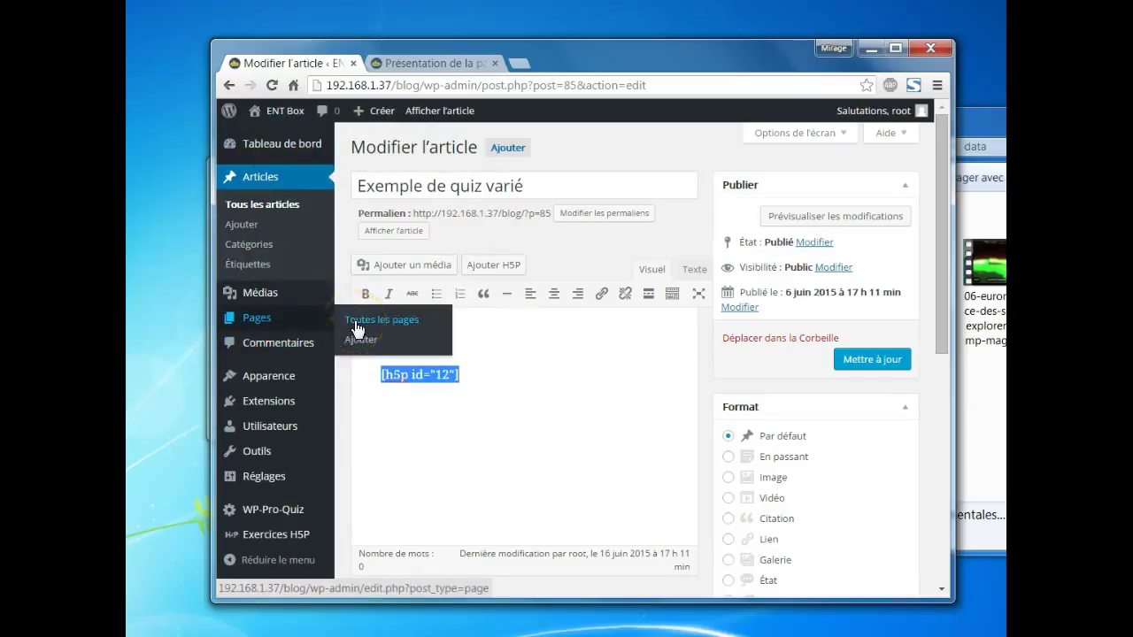
Step: Leave the article editor and open the media library to view the uploaded files
{"action": "left_click", "coordinate": [376, 294]}
{"action": "left_click", "coordinate": [543, 257]}
{"action": "left_click", "coordinate": [328, 299]}
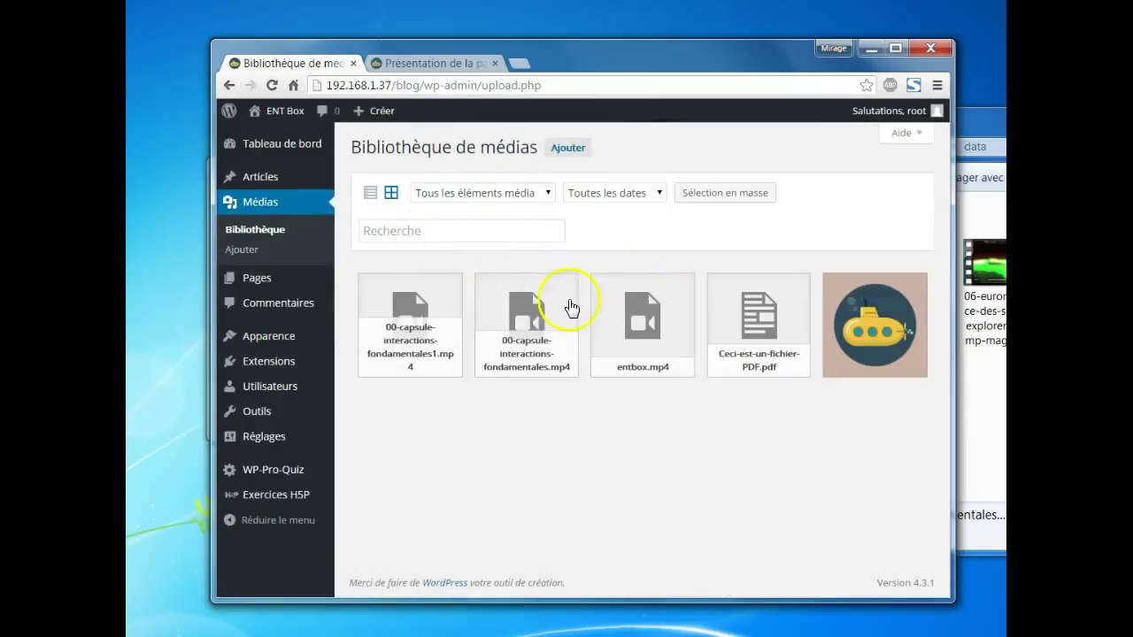
Step: Visit the public ENT Box blog and look through its home page from the presentation article down to "Exemple de quiz varié"
{"action": "mouse_move", "coordinate": [295, 114]}
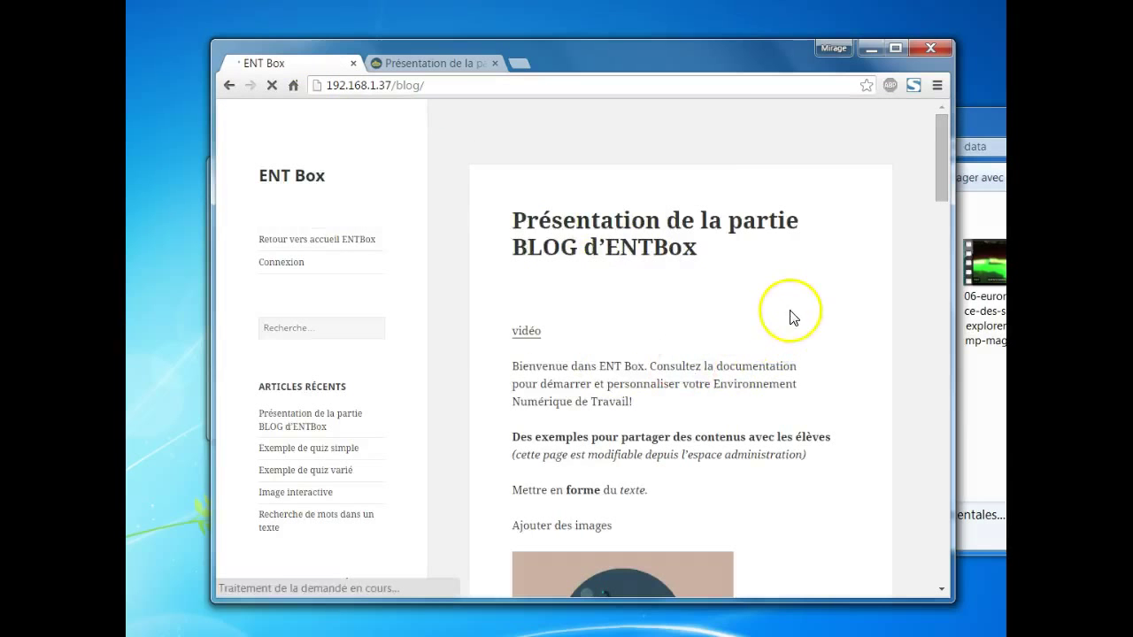
{"action": "scroll", "coordinate": [789, 316], "scroll_direction": "down", "scroll_amount": 4}
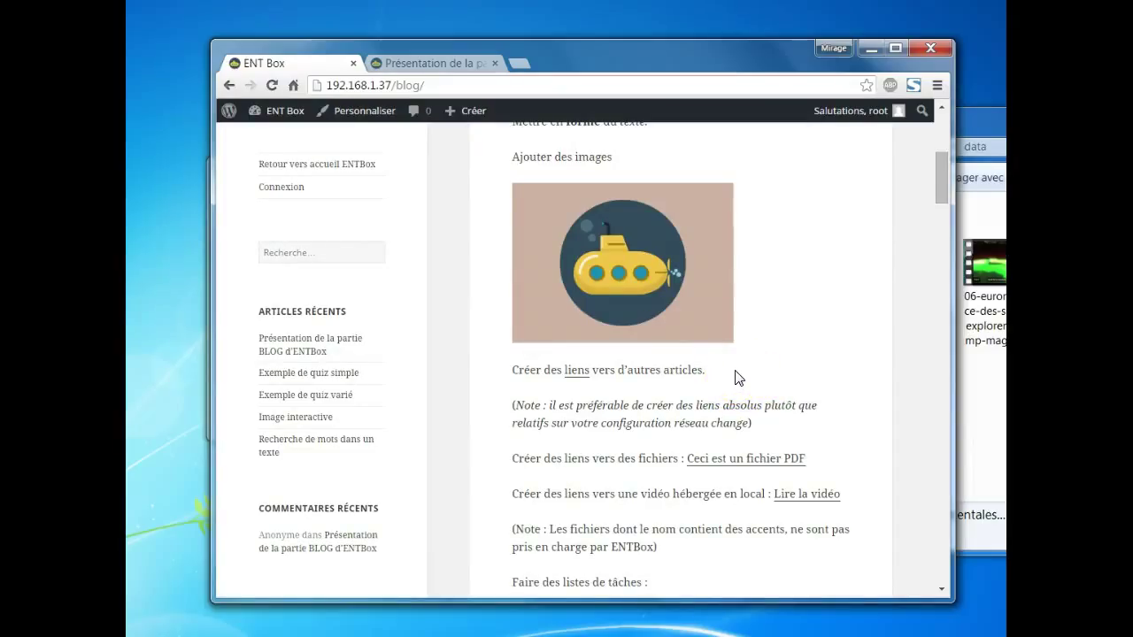
{"action": "scroll", "coordinate": [777, 318], "scroll_direction": "down", "scroll_amount": 6}
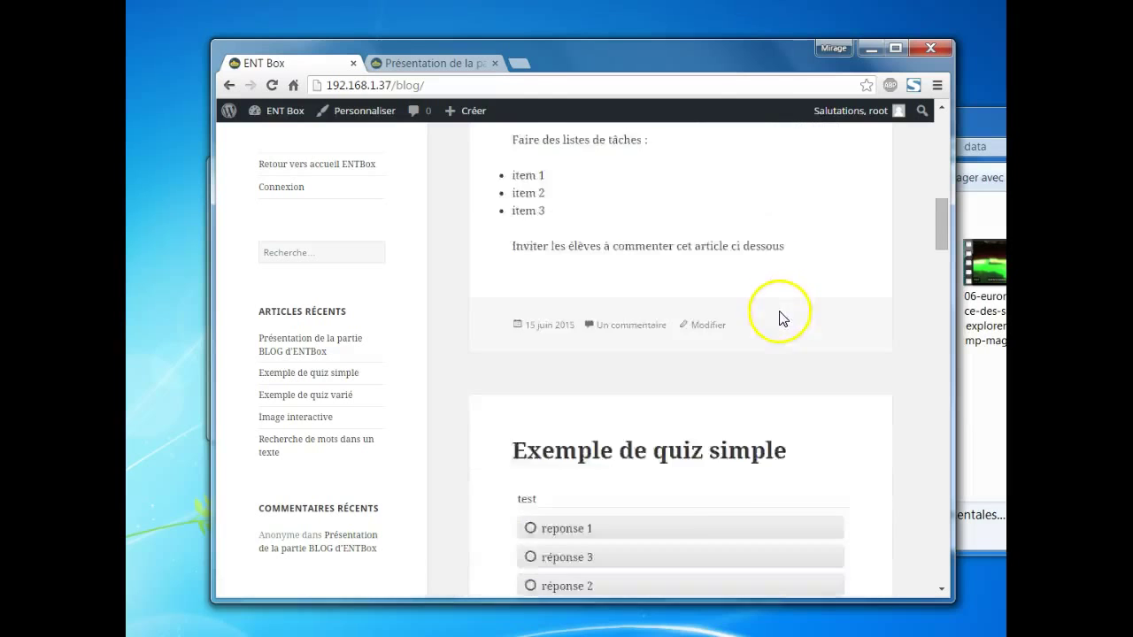
{"action": "scroll", "coordinate": [777, 330], "scroll_direction": "down", "scroll_amount": 1}
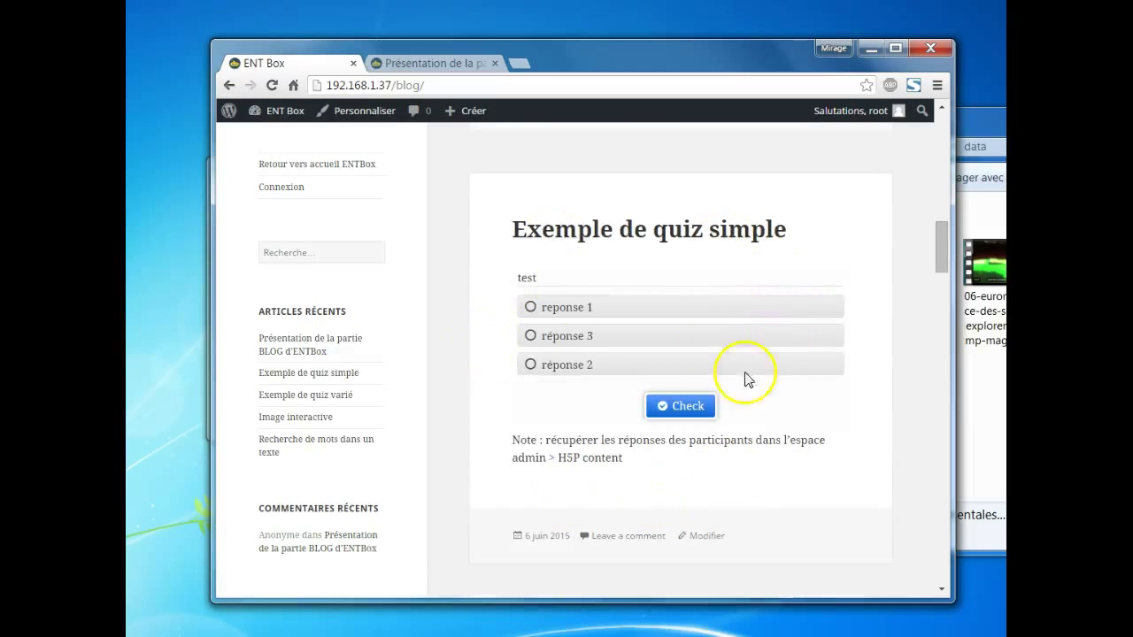
{"action": "scroll", "coordinate": [687, 372], "scroll_direction": "down", "scroll_amount": 2}
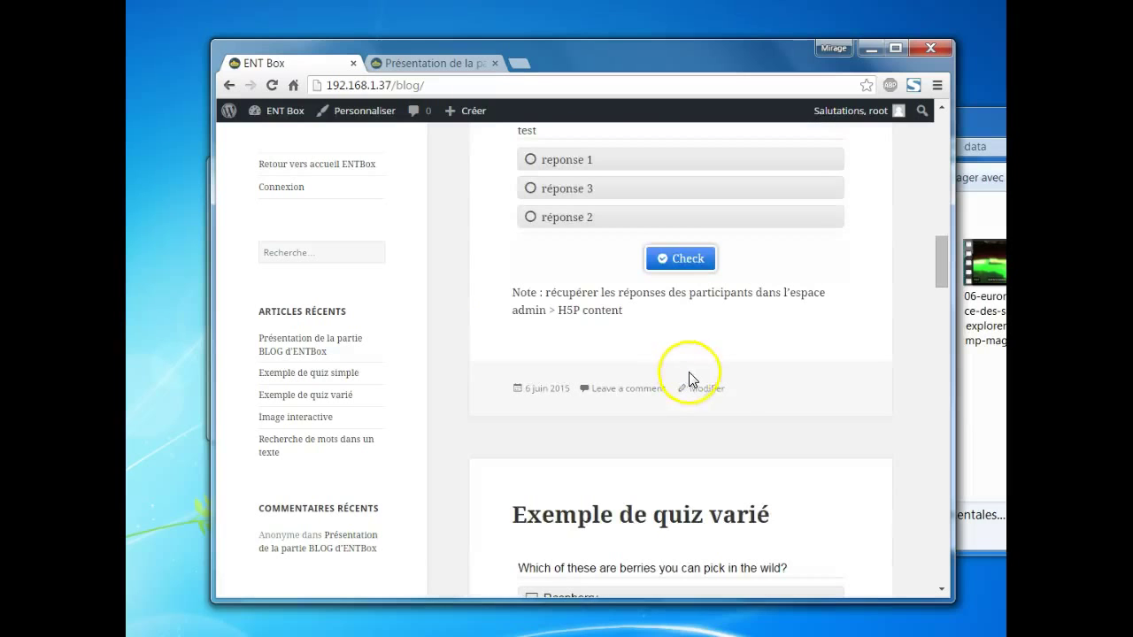
Step: Open the article "Présentation de la partie BLOG d'ENTBox" on its own page and review its content and comments
{"action": "scroll", "coordinate": [690, 379], "scroll_direction": "up", "scroll_amount": 3}
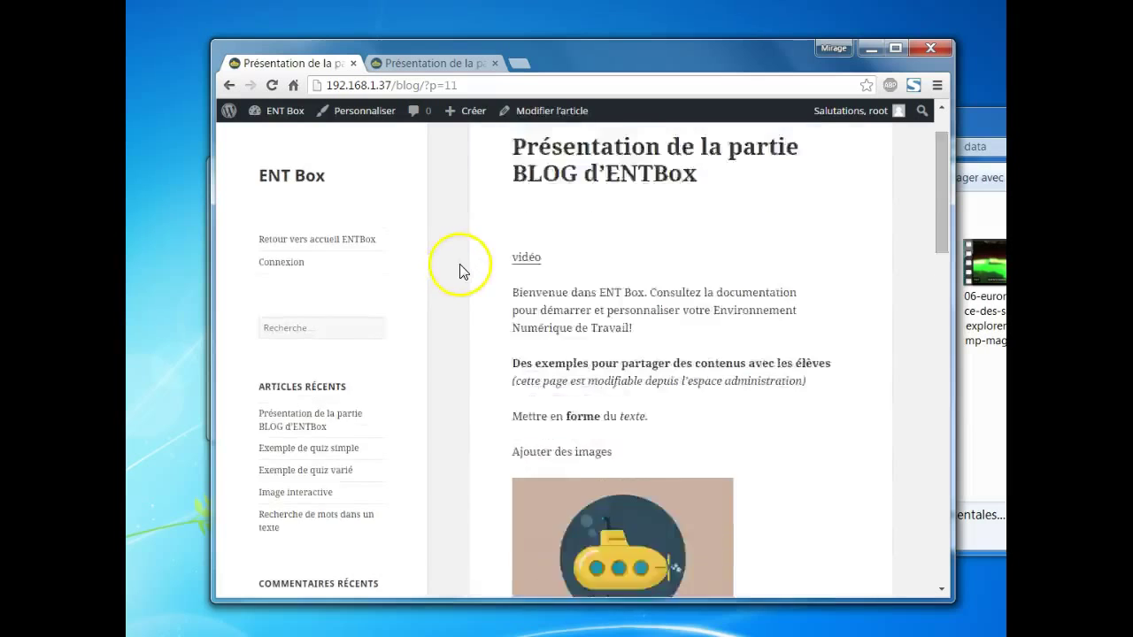
{"action": "scroll", "coordinate": [463, 270], "scroll_direction": "down", "scroll_amount": 12}
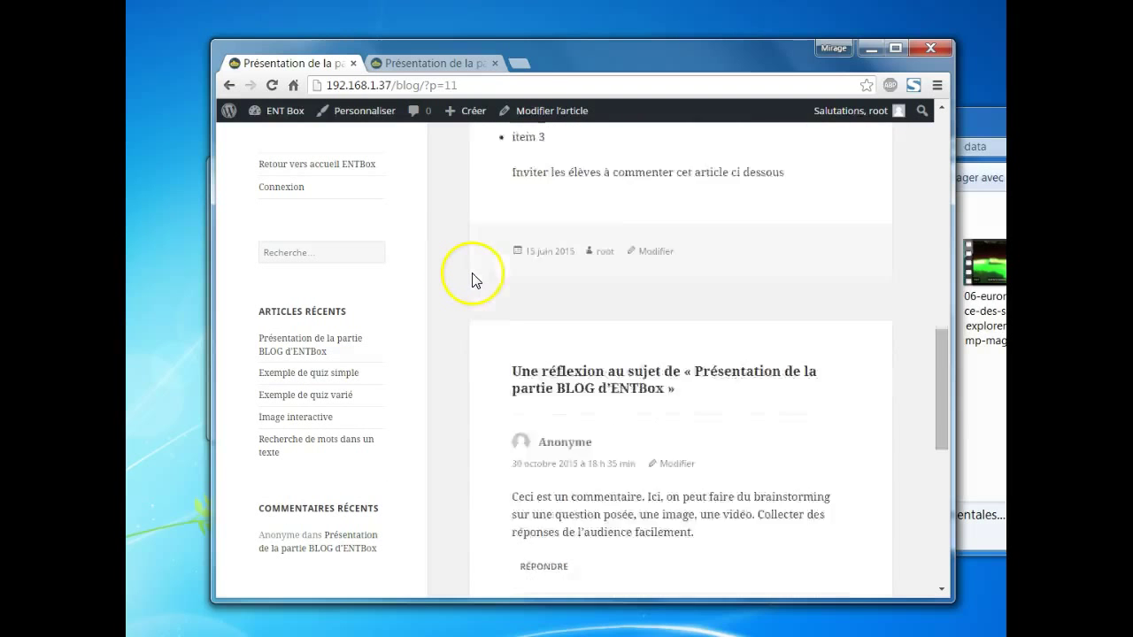
{"action": "scroll", "coordinate": [474, 280], "scroll_direction": "down", "scroll_amount": 4}
{"action": "scroll", "coordinate": [484, 263], "scroll_direction": "up", "scroll_amount": 12}
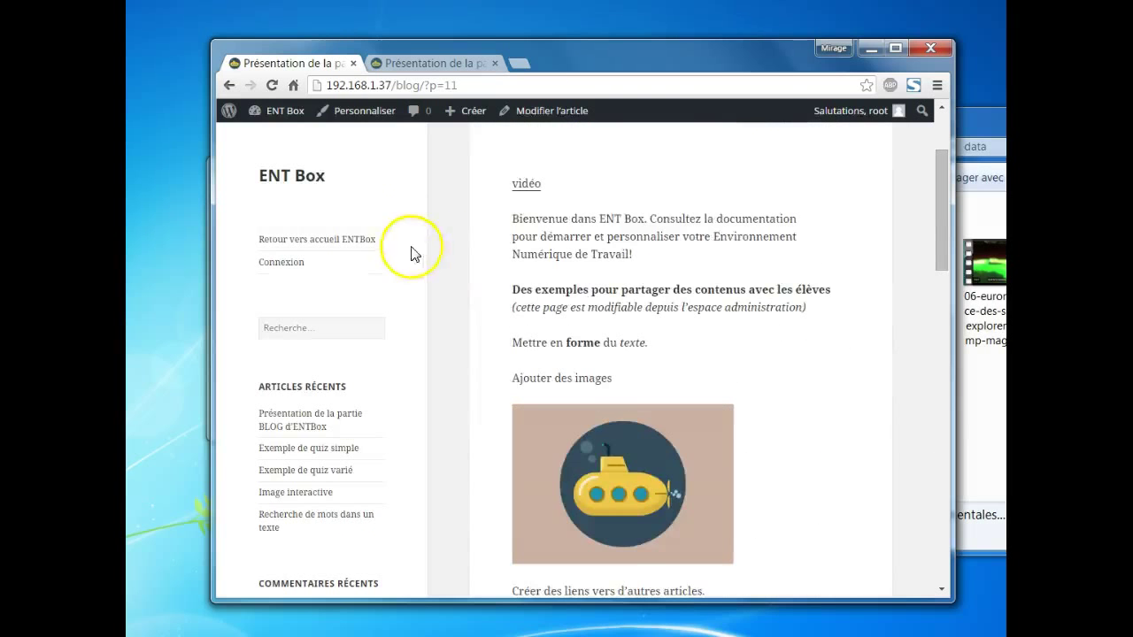
{"action": "scroll", "coordinate": [491, 217], "scroll_direction": "up", "scroll_amount": 2}
Step: Return to the blog's home page and review the successive articles as far as the quiz examples
{"action": "left_click", "coordinate": [310, 170]}
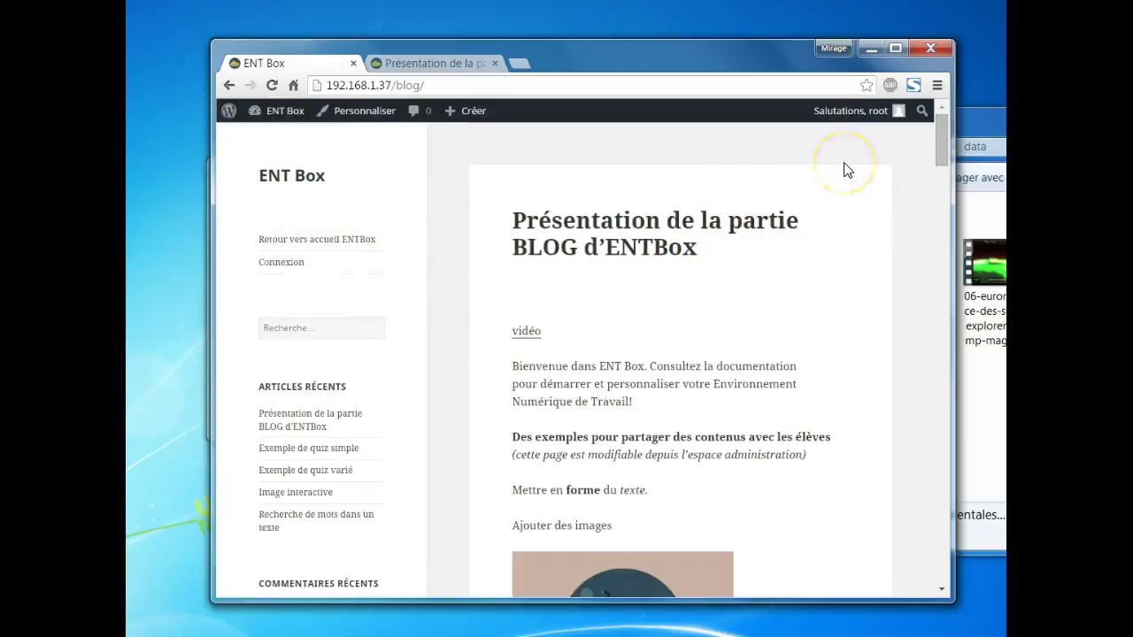
{"action": "scroll", "coordinate": [815, 257], "scroll_direction": "down", "scroll_amount": 8}
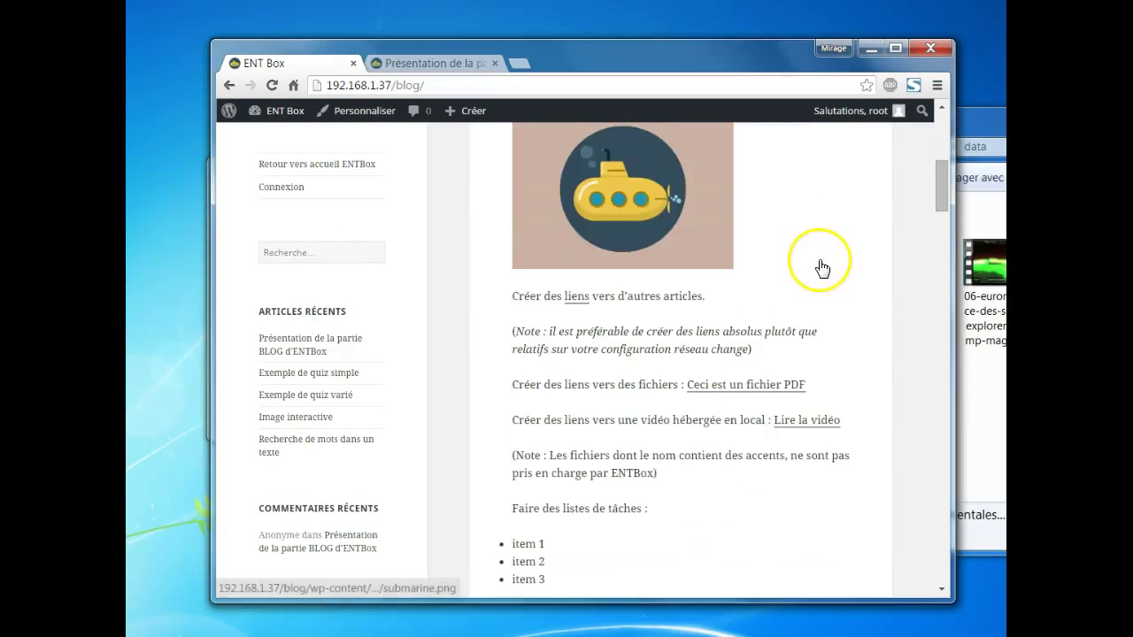
{"action": "scroll", "coordinate": [822, 266], "scroll_direction": "down", "scroll_amount": 2}
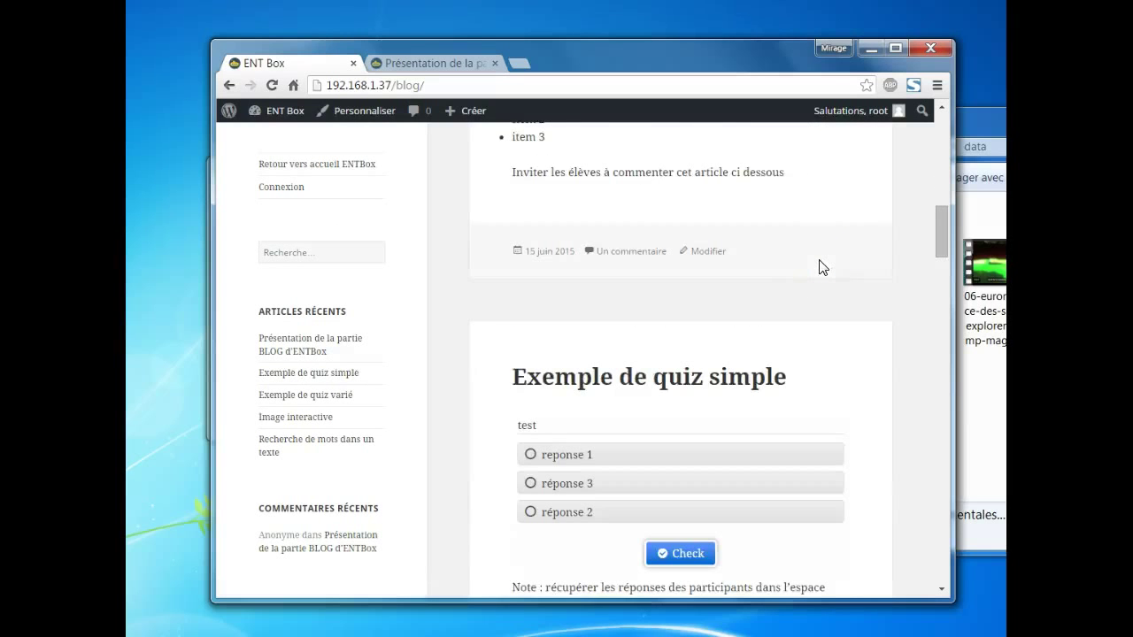
{"action": "scroll", "coordinate": [823, 268], "scroll_direction": "down", "scroll_amount": 4}
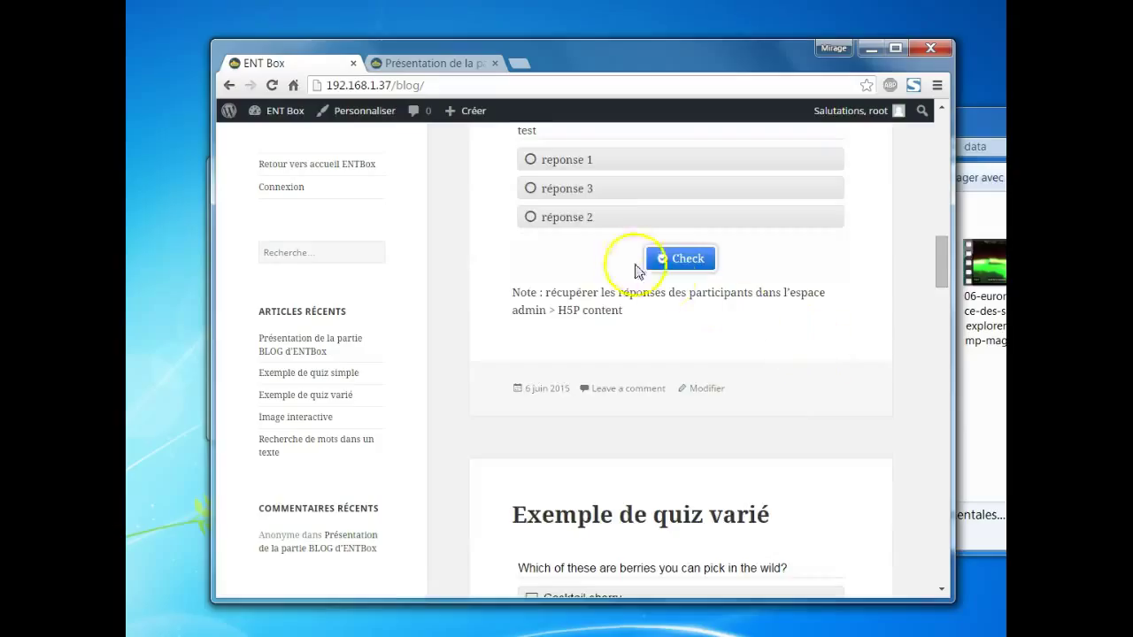